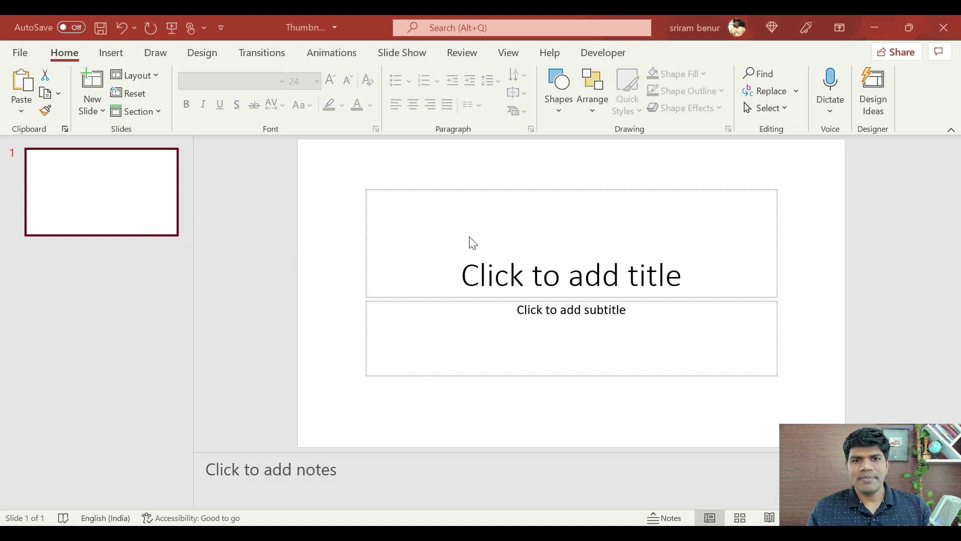
Delete the title placeholder and then the subtitle placeholder, leaving the slide blank.
left_click(487, 192)
left_click(483, 190)
key("Delete")
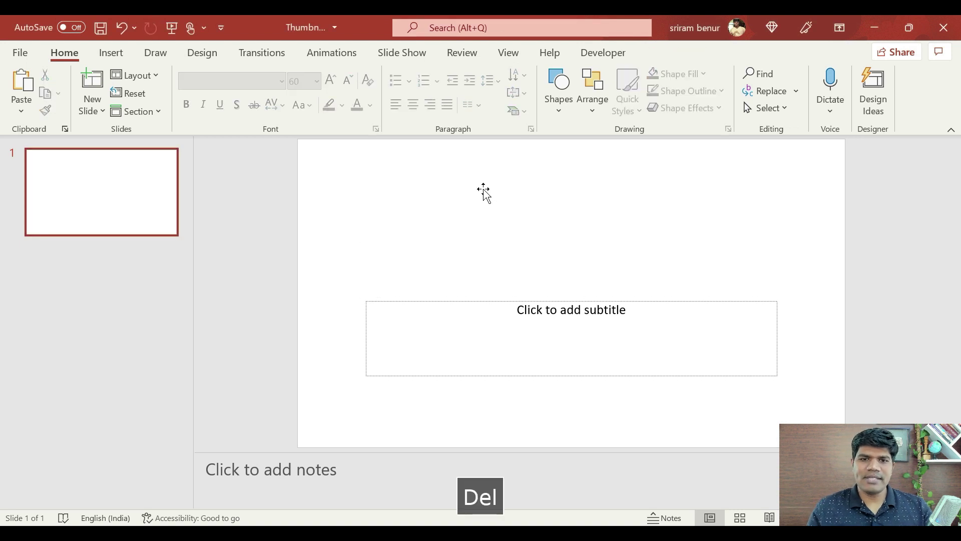
left_click(528, 307)
left_click(527, 300)
key("Delete")
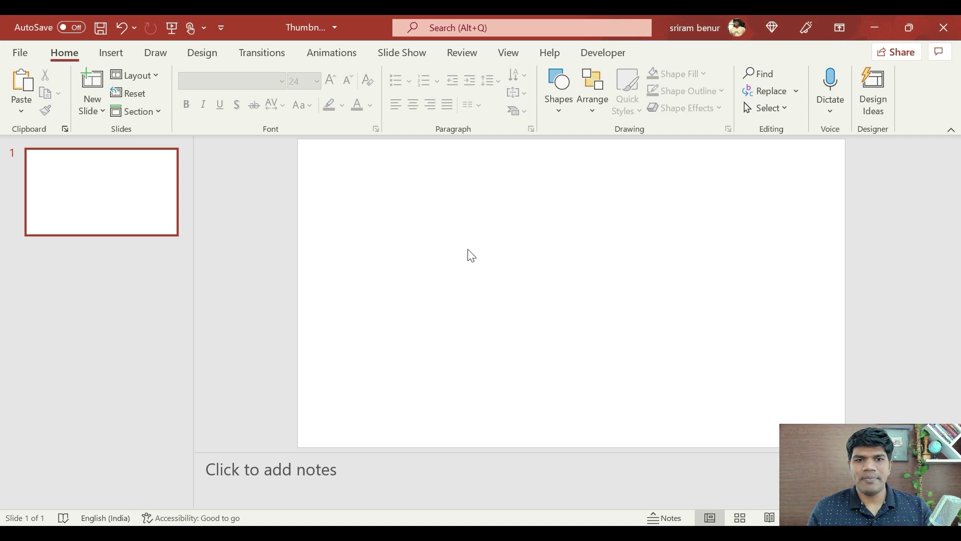
right_click(405, 208)
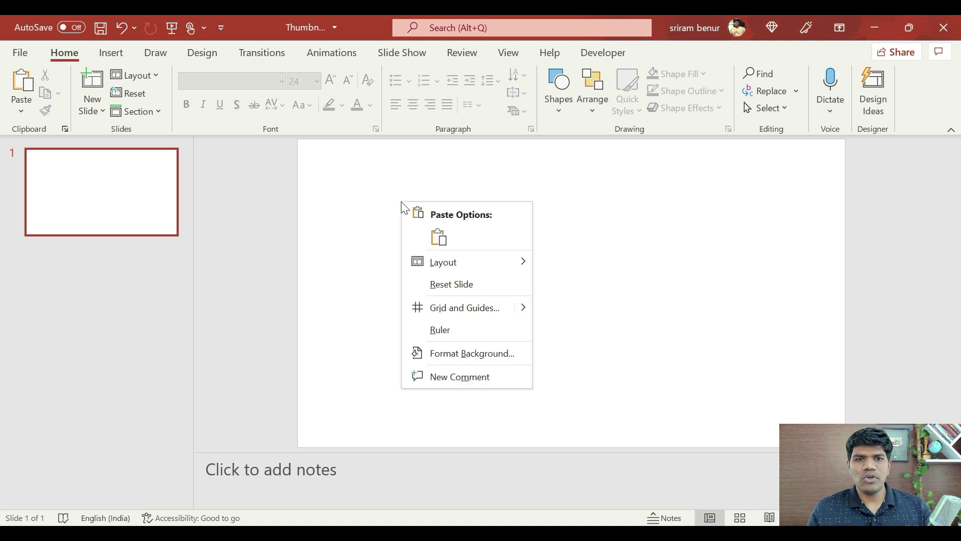
Set the slide background fill to black via Format Background.
left_click(469, 353)
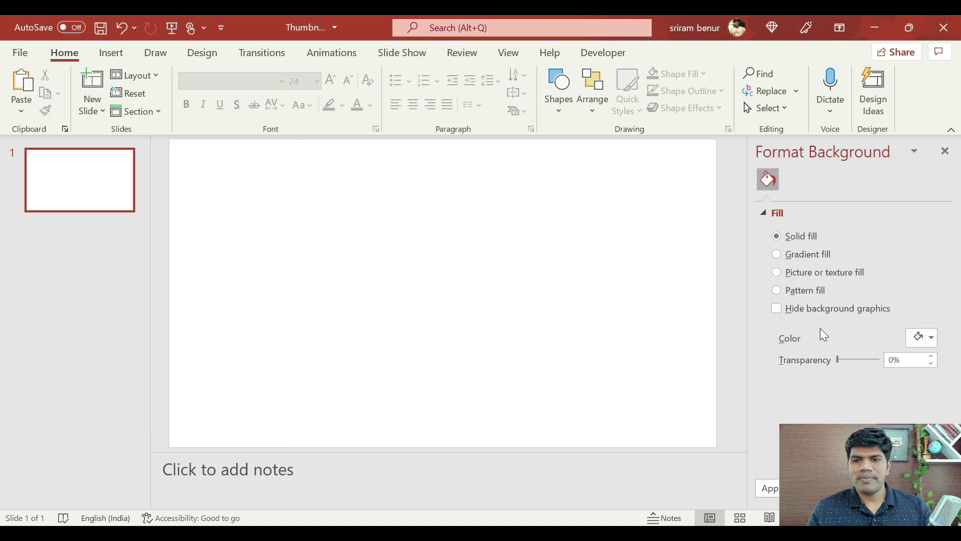
left_click(931, 338)
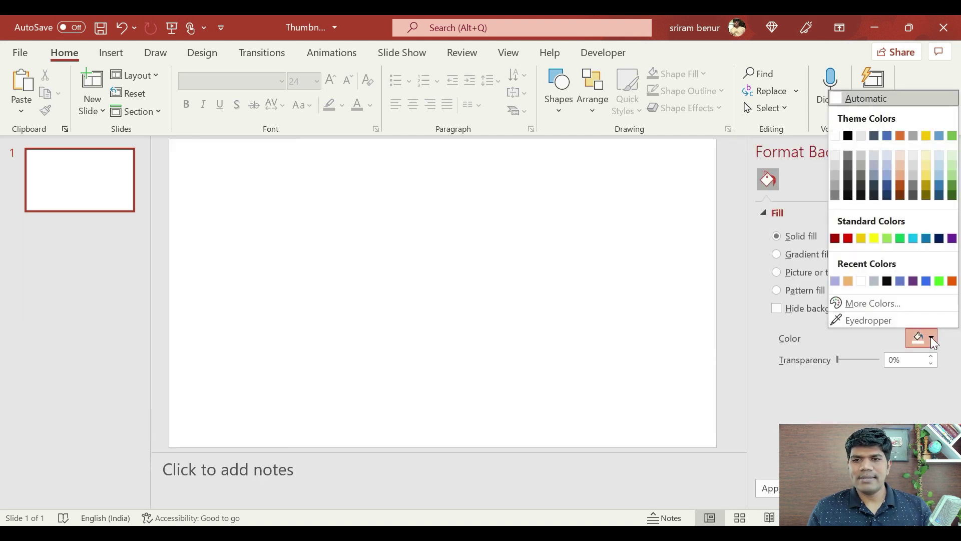
left_click(848, 136)
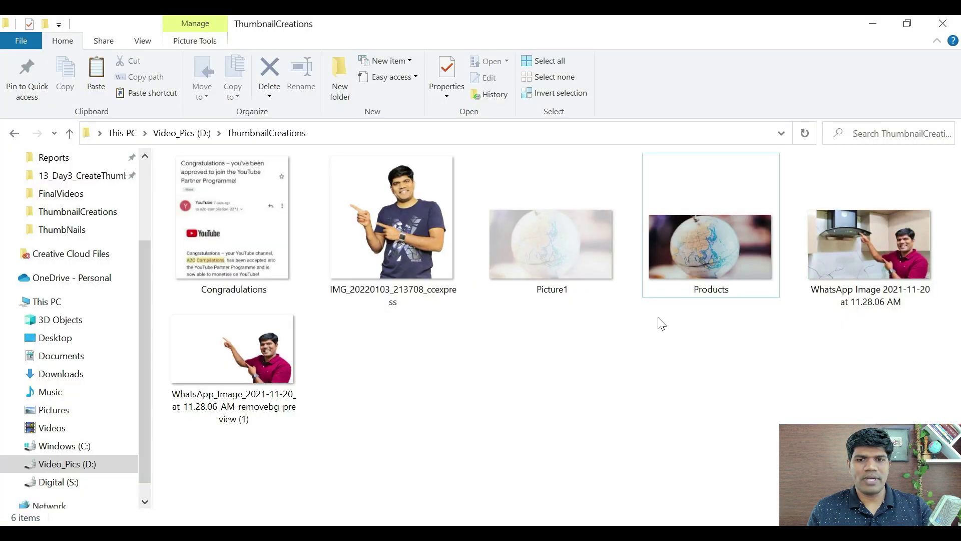
Drag the Products globe photo from File Explorer onto the slide.
left_click(698, 265)
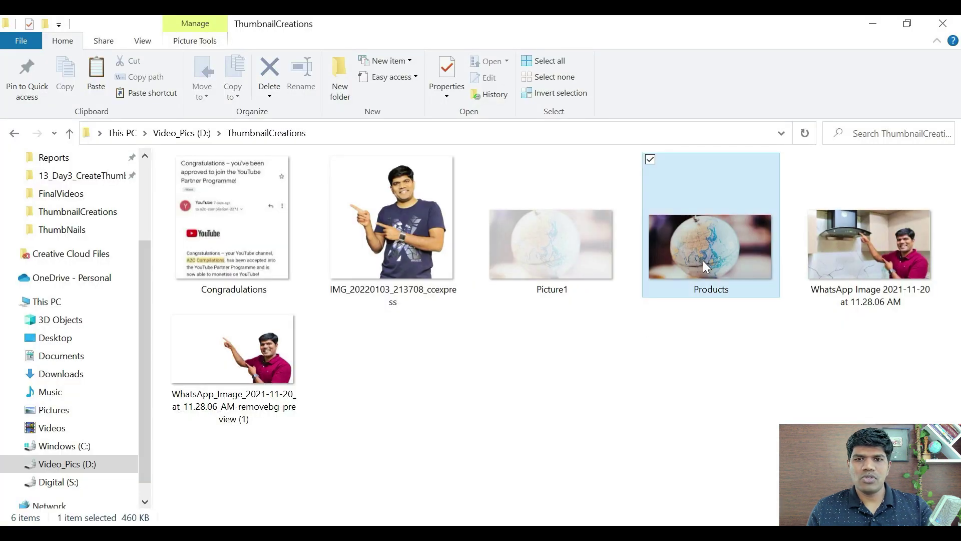
left_click_drag(697, 235, 389, 249)
key("alt+Tab")
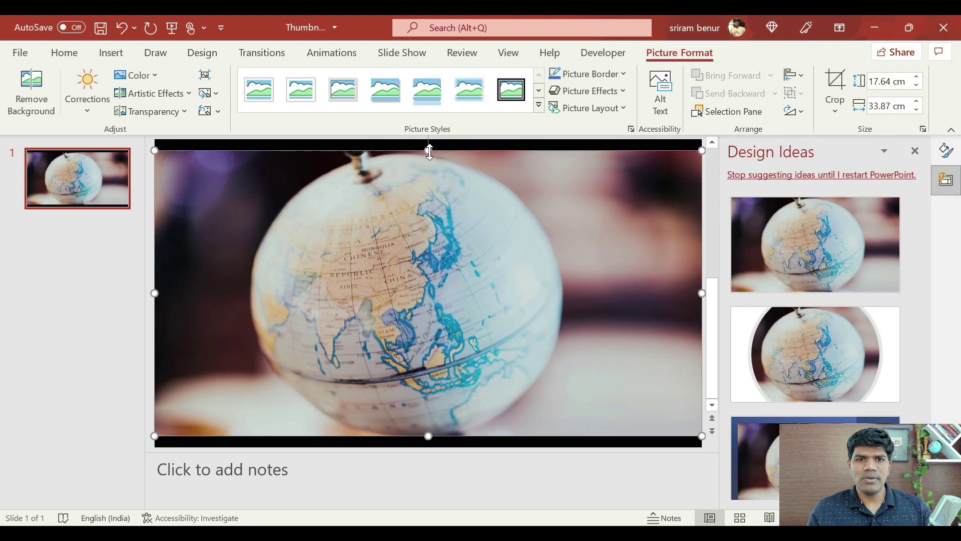
Stretch the globe photo to the slide's top and bottom edges, filling 19.05 × 33.87 cm.
left_click_drag(429, 151, 426, 139)
left_click_drag(426, 436, 423, 446)
left_click(539, 502)
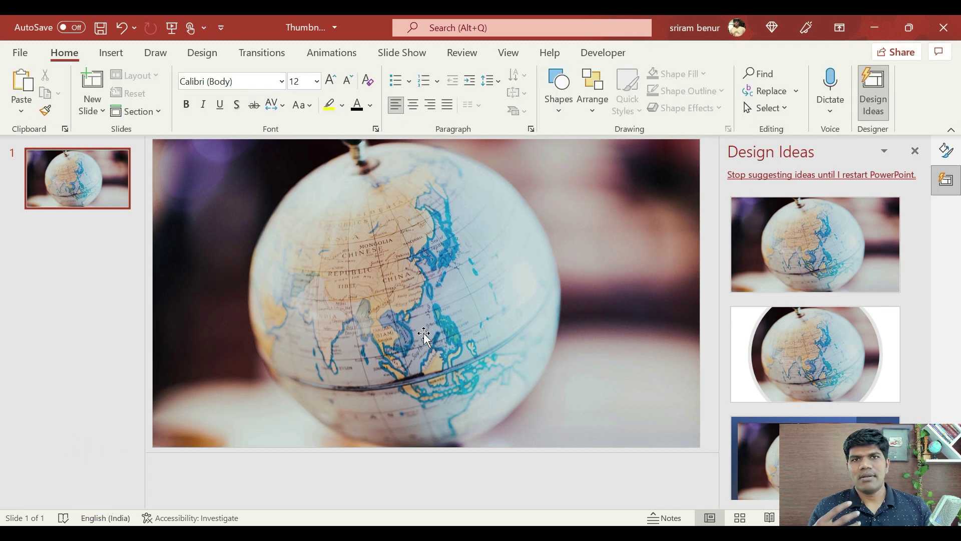
left_click(410, 310)
Set the globe photo's picture transparency to 74% in Format Picture.
right_click(410, 309)
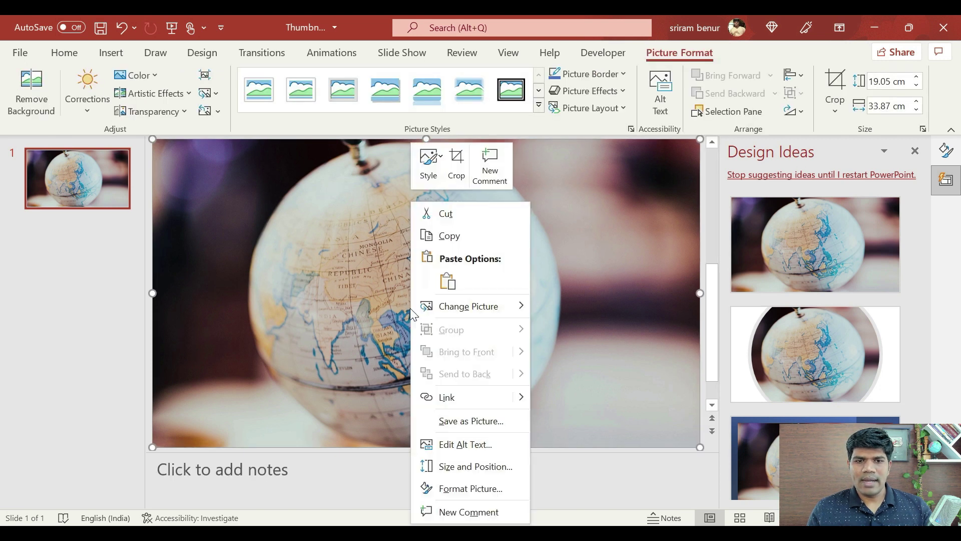
left_click(482, 488)
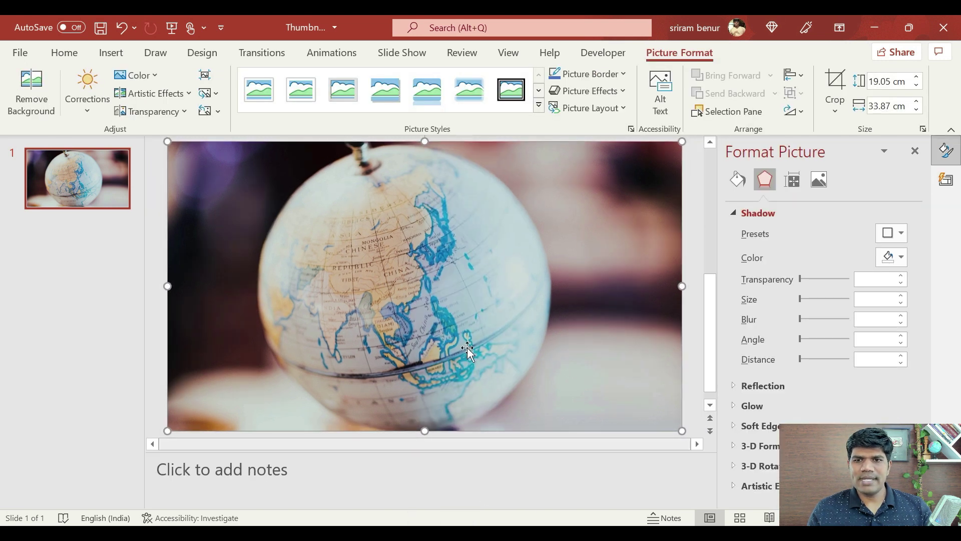
left_click(819, 181)
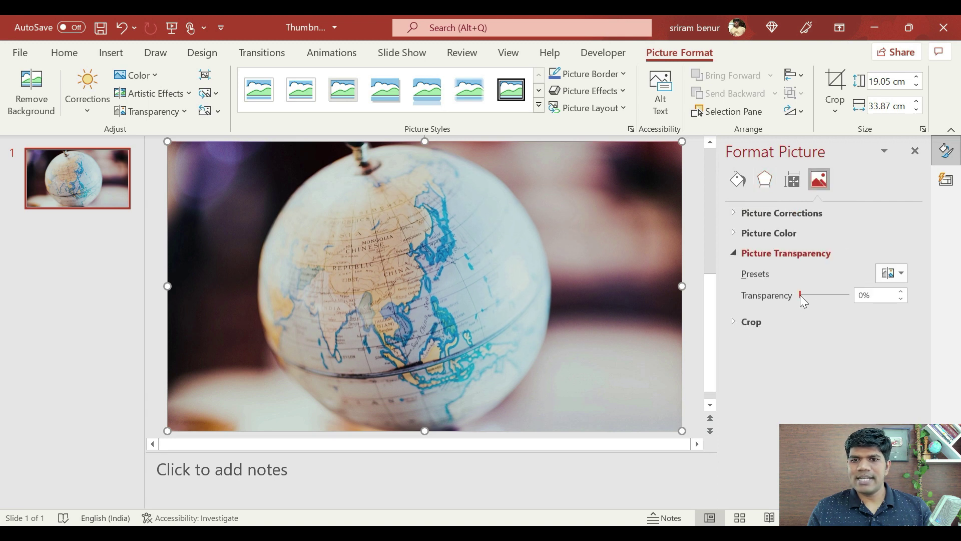
left_click_drag(833, 295, 867, 296)
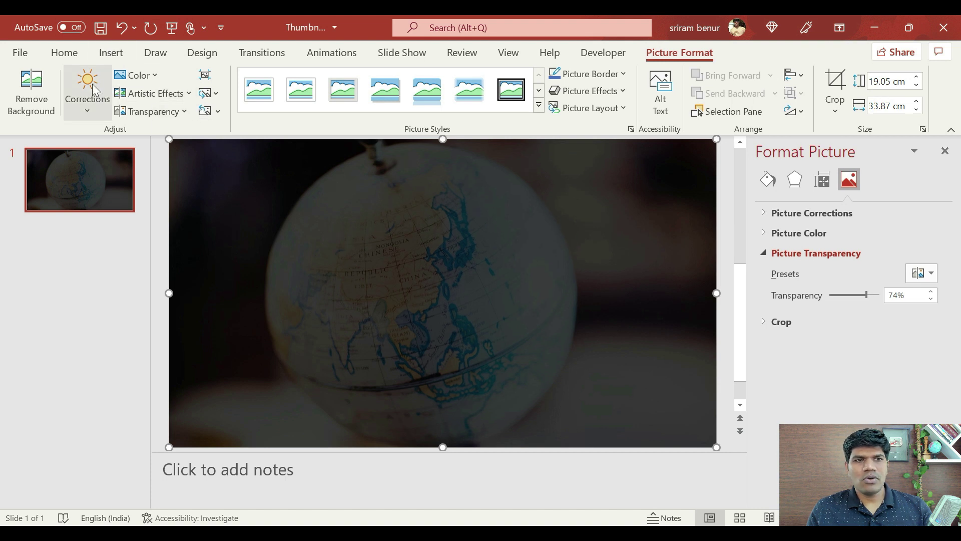
left_click(64, 52)
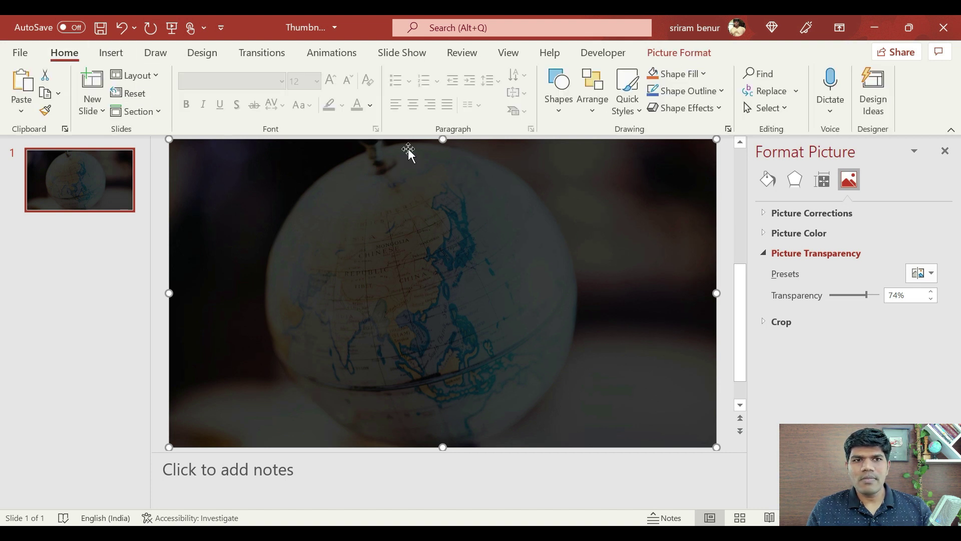
Draw a text box near the top of the globe, type the heading word and color it white.
left_click(113, 53)
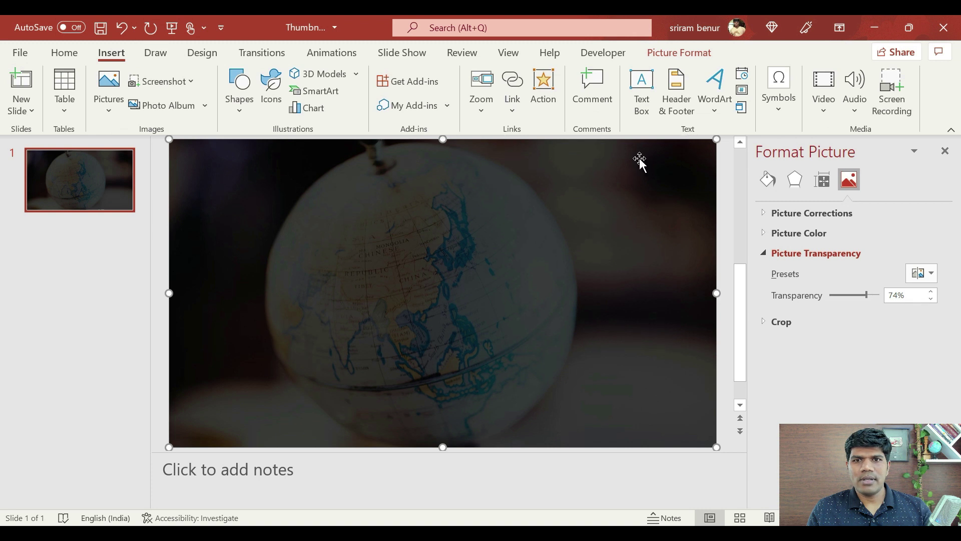
left_click(645, 111)
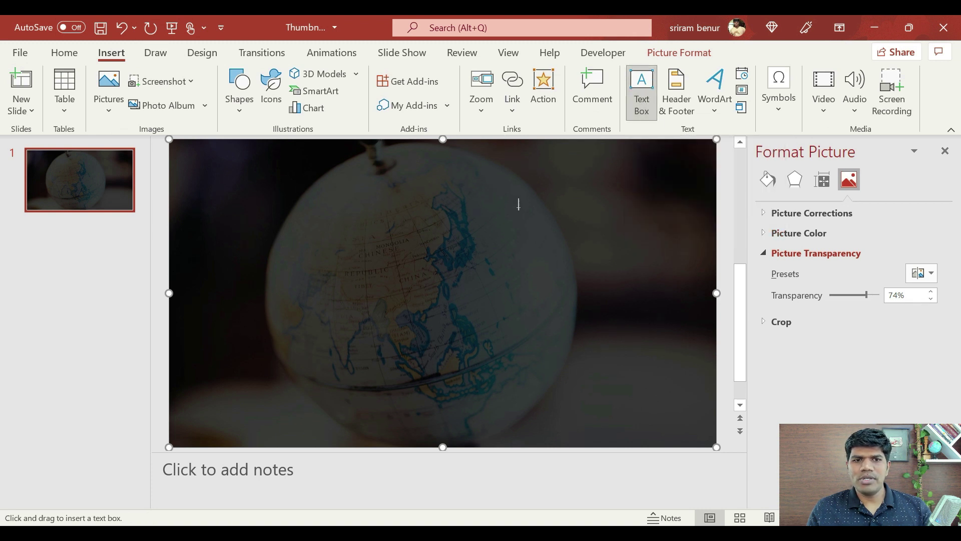
left_click_drag(259, 188, 481, 240)
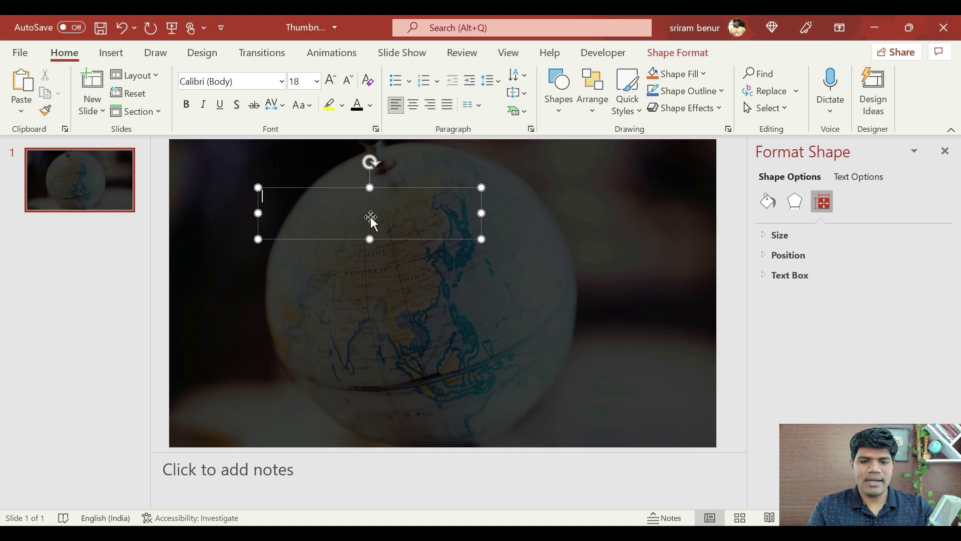
type("Maps")
type("in")
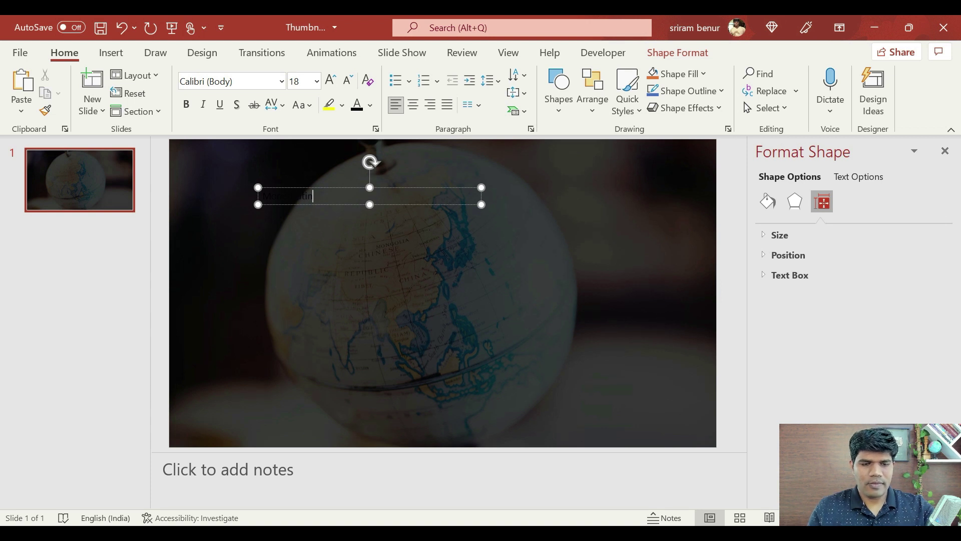
key("ctrl+a")
left_click(370, 107)
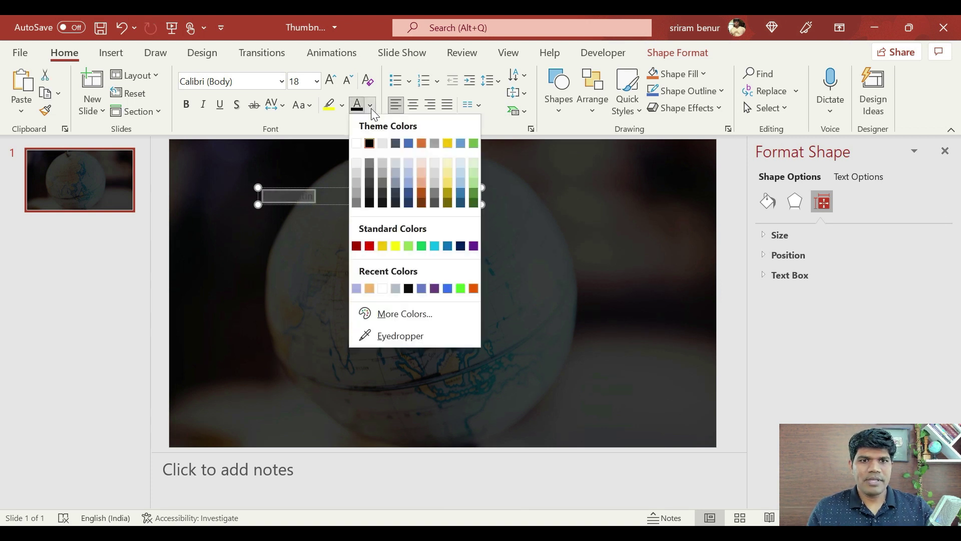
left_click(358, 144)
Correct the spelling to 'Monetization' and add a second line 'Approved in 2 days'.
left_click(302, 197)
right_click(301, 193)
left_click(338, 208)
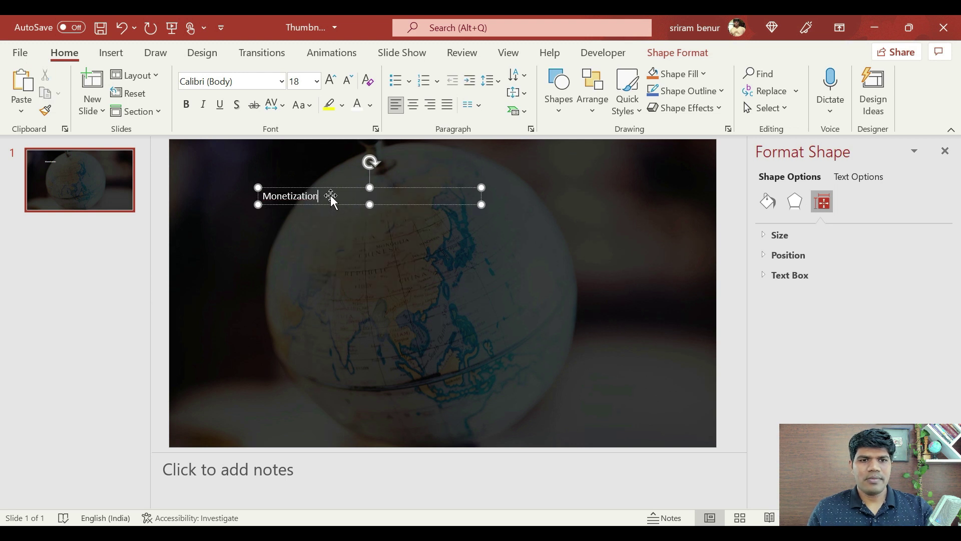
key("Return")
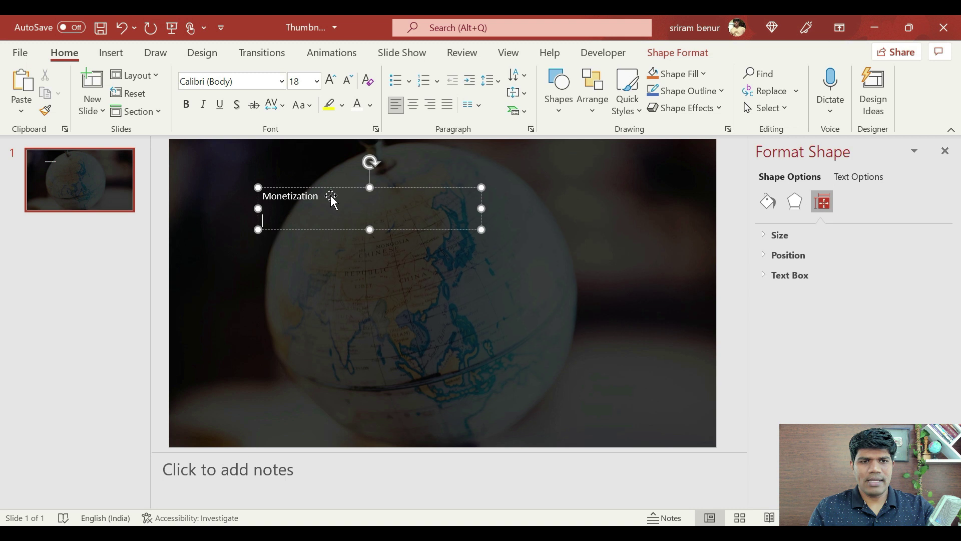
type("Approved in 2 days")
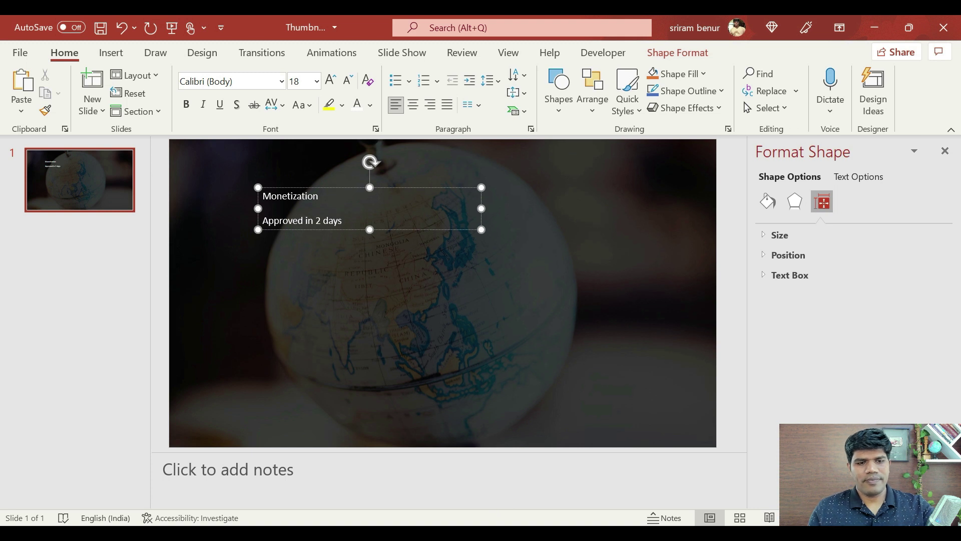
key("ctrl+a")
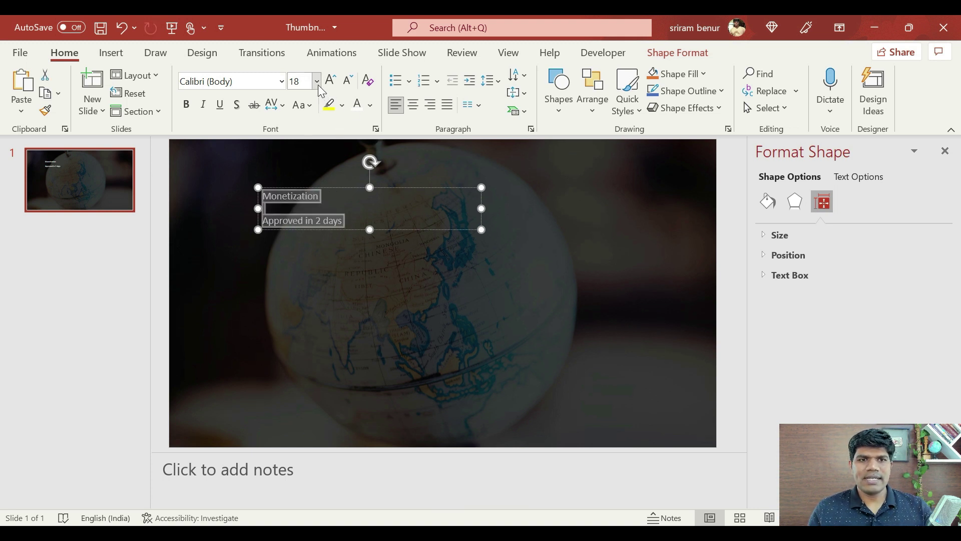
Make the heading text 60 pt and bold.
left_click(316, 81)
scroll(323, 201, "down", 3)
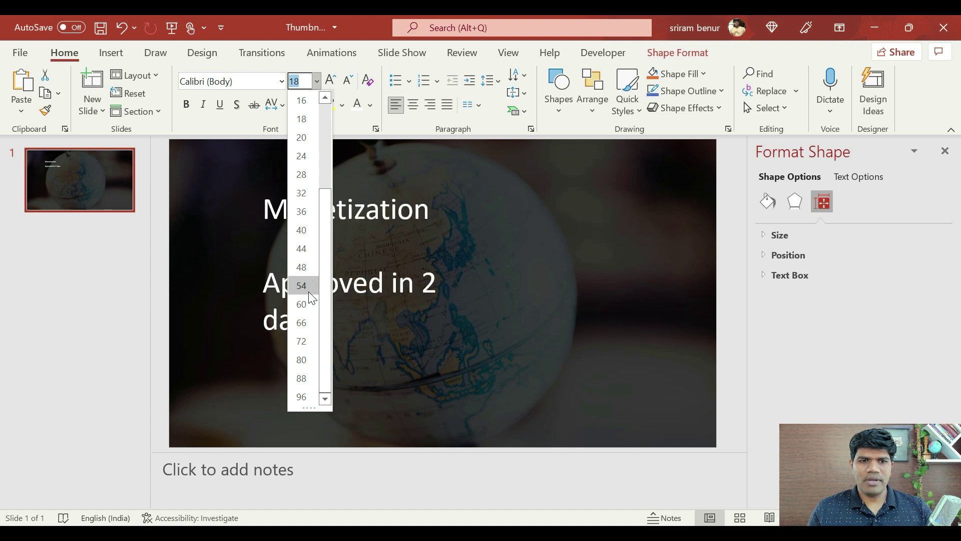
left_click(311, 301)
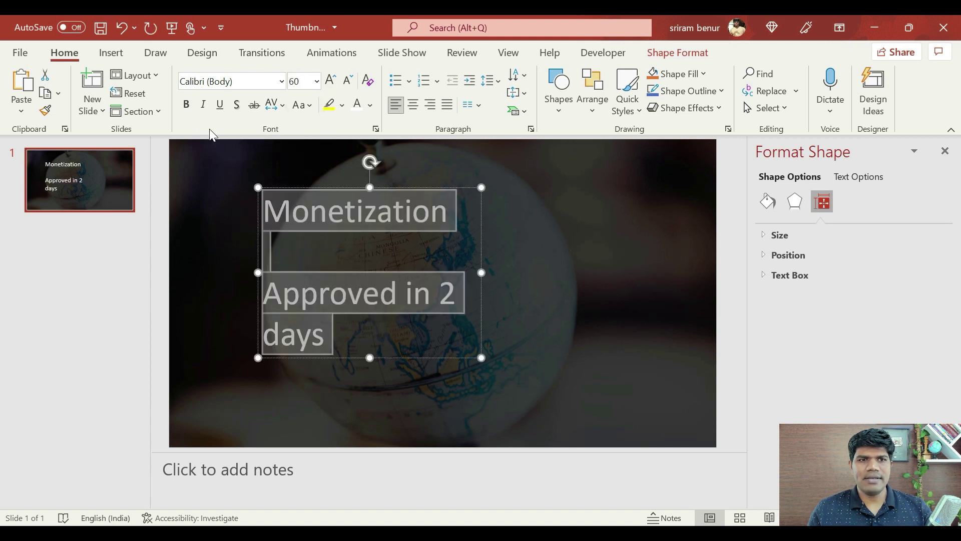
left_click(186, 106)
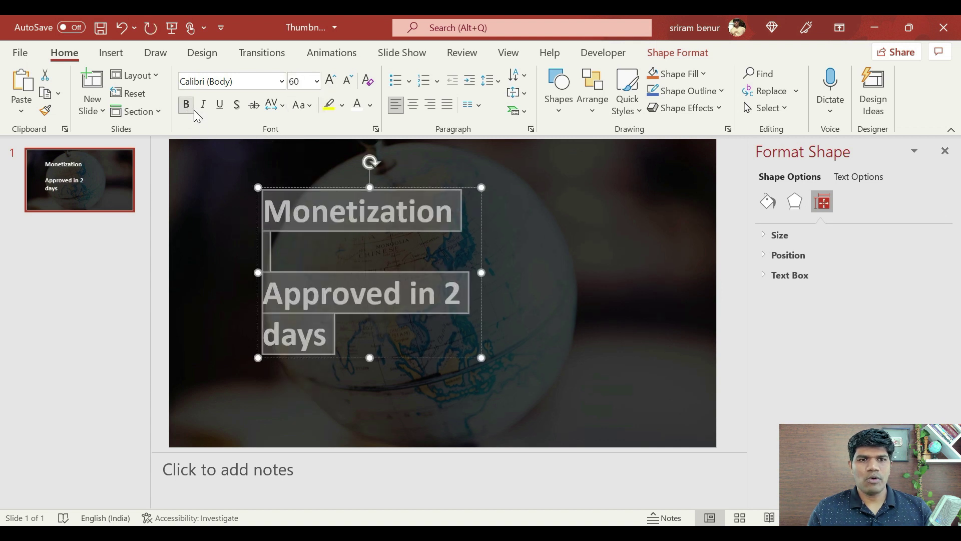
Apply Franklin Gothic Demi to the heading and remove the blank line between its lines.
left_click(280, 82)
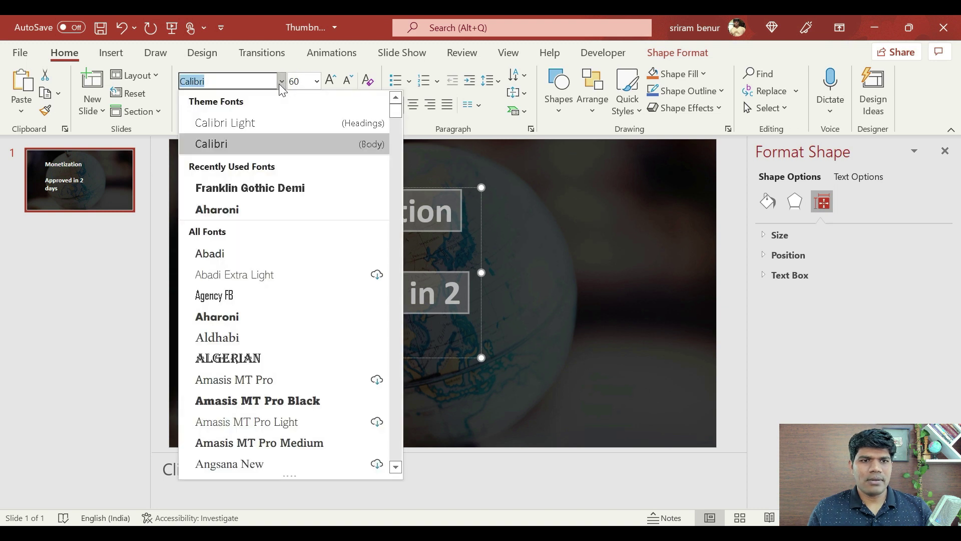
left_click(267, 190)
left_click(407, 258)
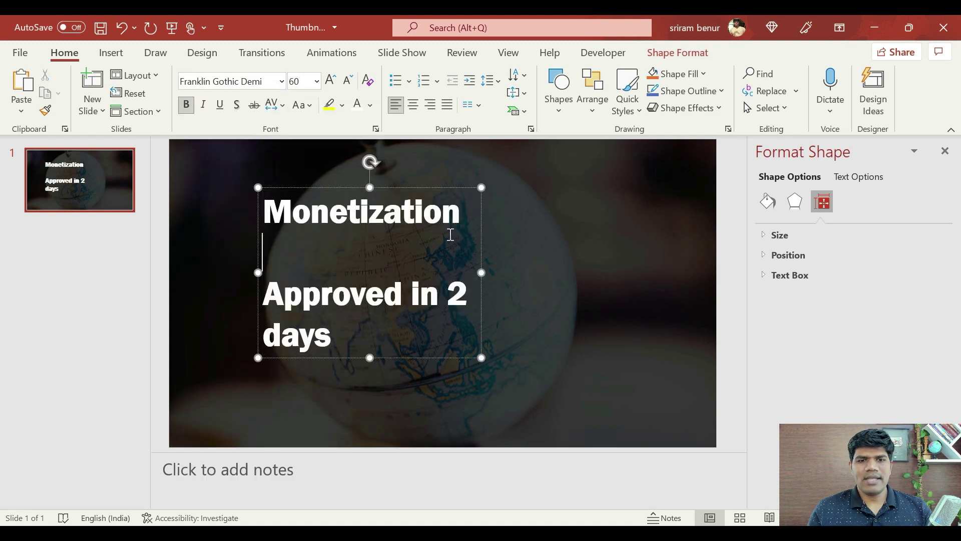
key("Delete")
key("ctrl+a")
left_click(532, 249)
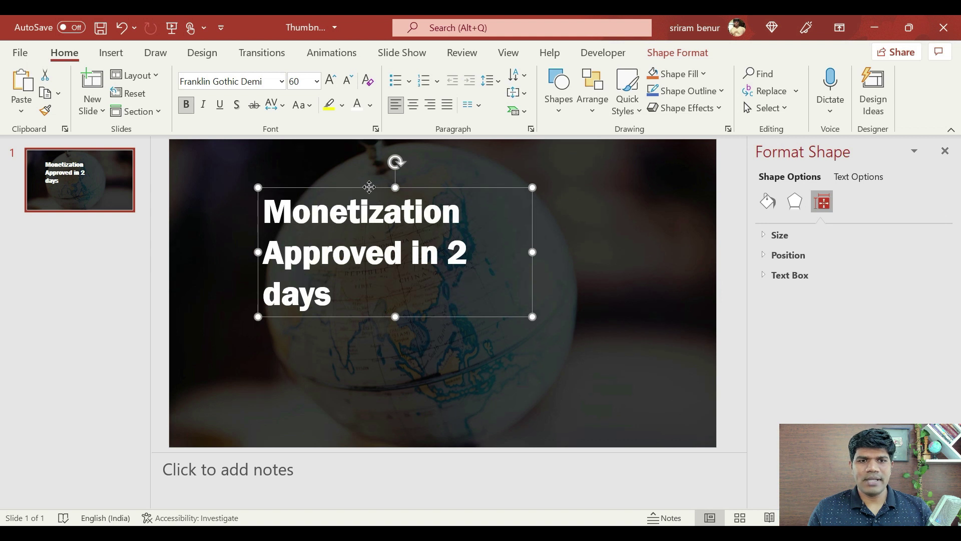
Widen the heading box so 'Approved in 2 days' fits one line, with '2 days' black on yellow.
left_click_drag(373, 188, 362, 187)
left_click_drag(522, 251, 569, 250)
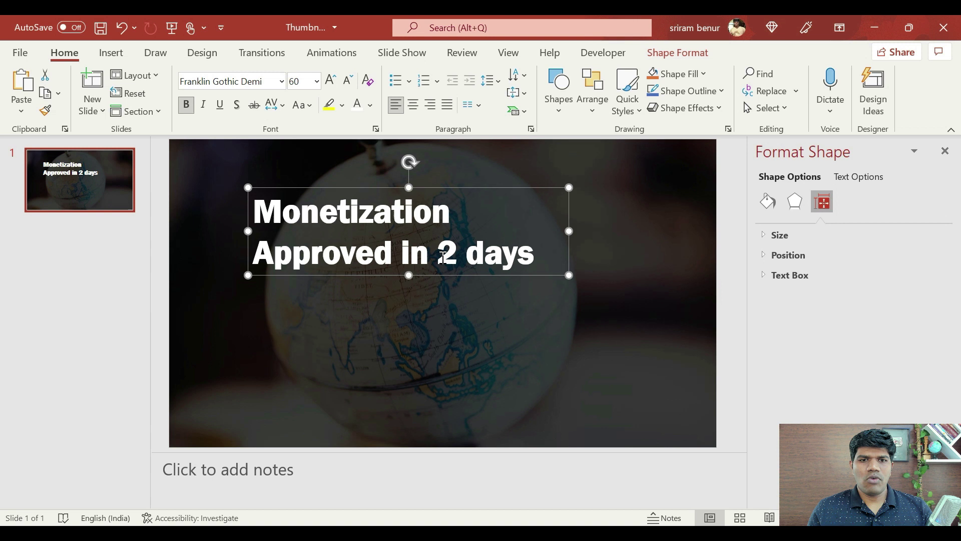
left_click_drag(443, 253, 534, 254)
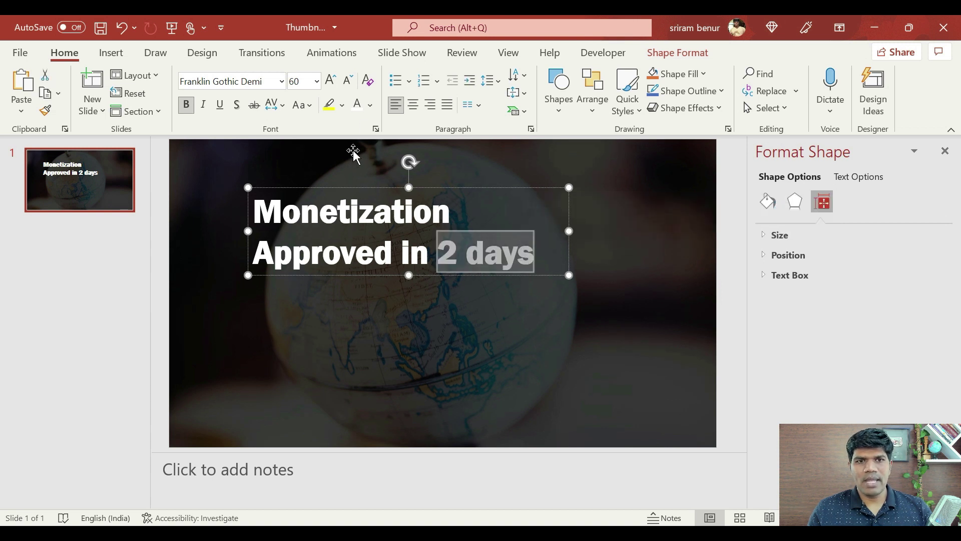
left_click(330, 106)
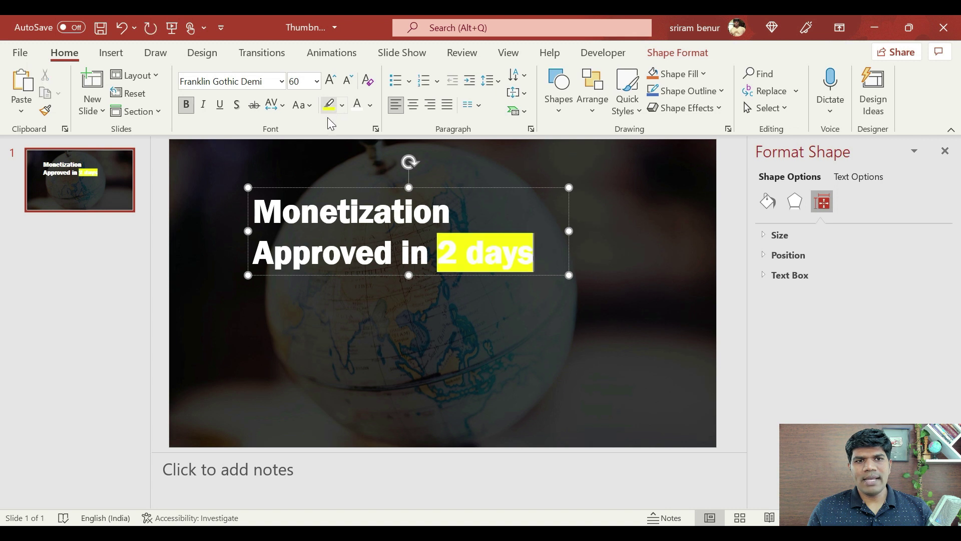
left_click(370, 105)
left_click(370, 143)
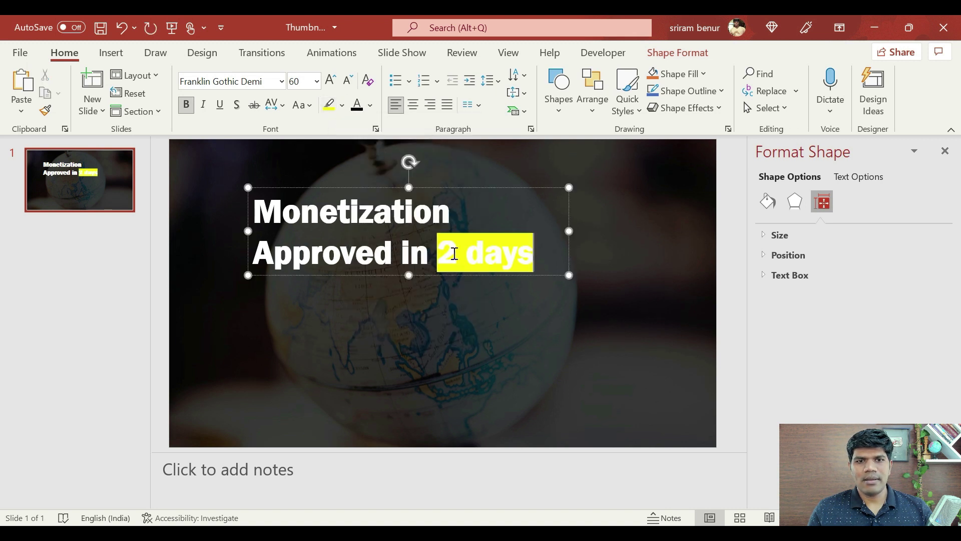
left_click_drag(438, 253, 535, 253)
left_click(358, 107)
left_click(467, 210)
left_click_drag(433, 189, 419, 188)
Enlarge 'Monetization' to font size 84.
left_click_drag(242, 209, 434, 221)
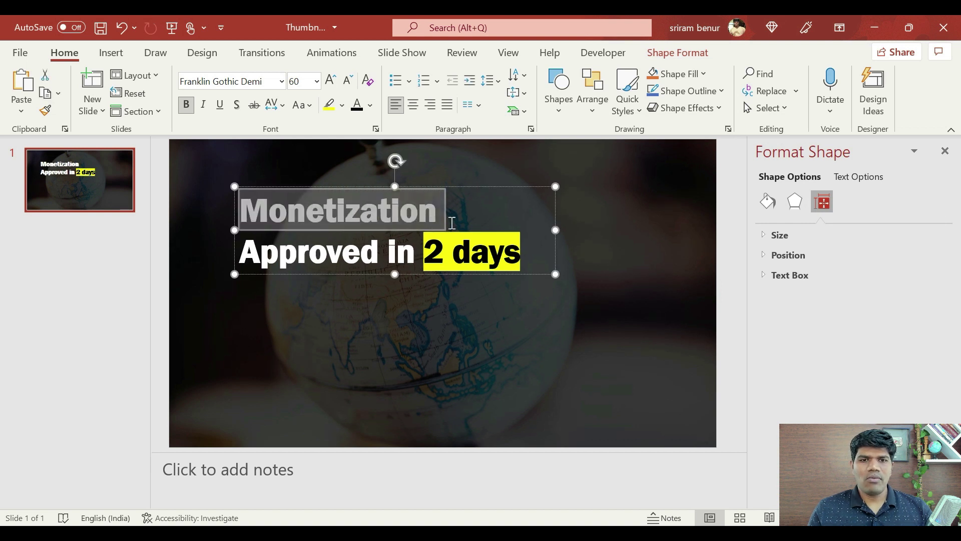
left_click(305, 81)
type("70")
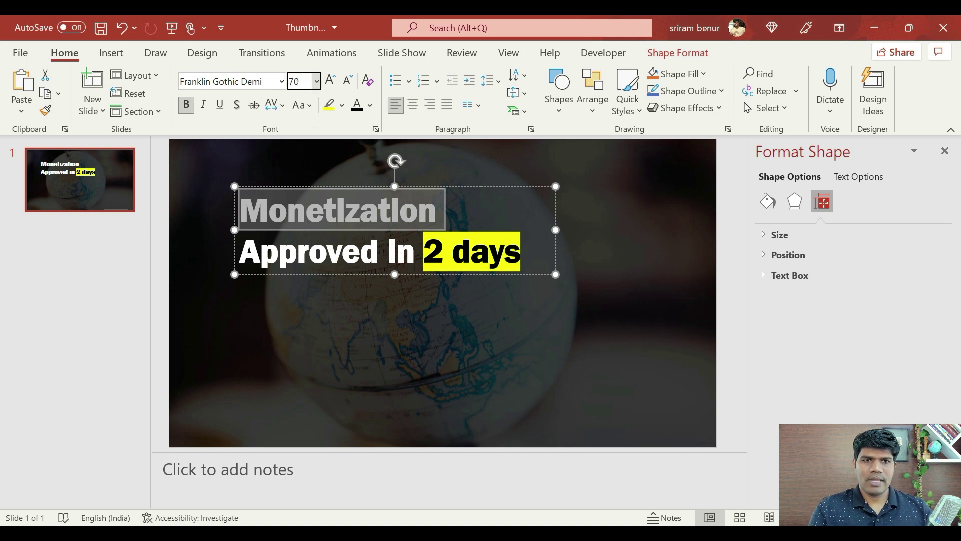
key("Return")
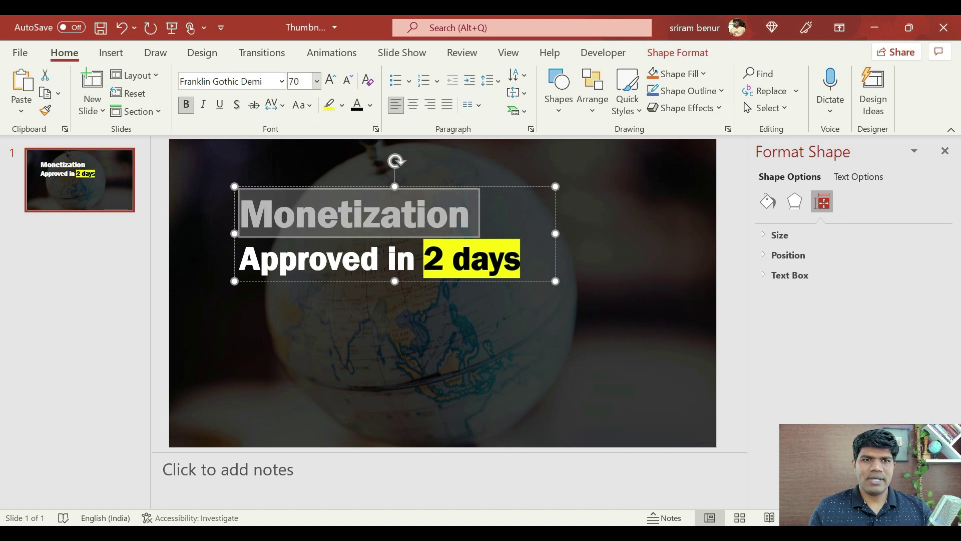
left_click(307, 80)
type("80")
key("Return")
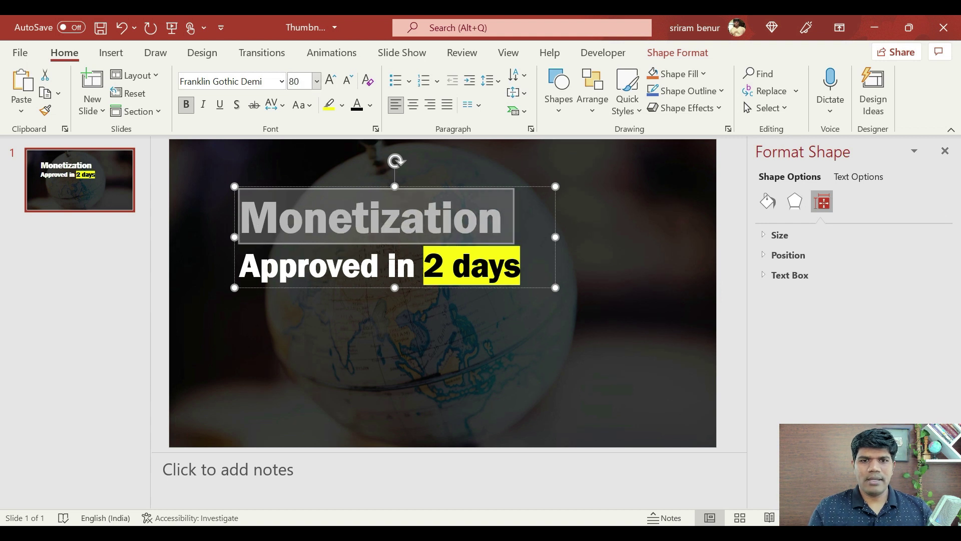
left_click(308, 83)
type("8")
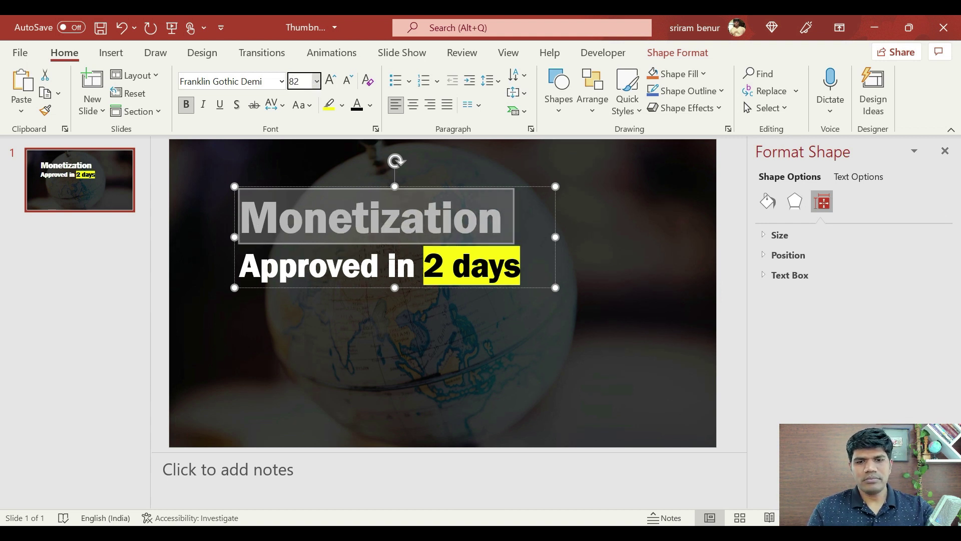
key("Return")
left_click(299, 80)
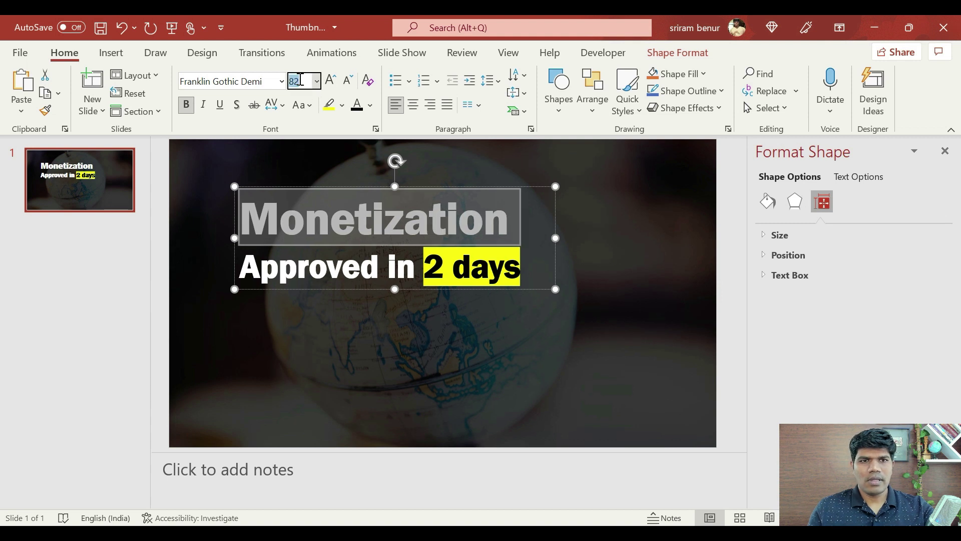
type("84")
key("Return")
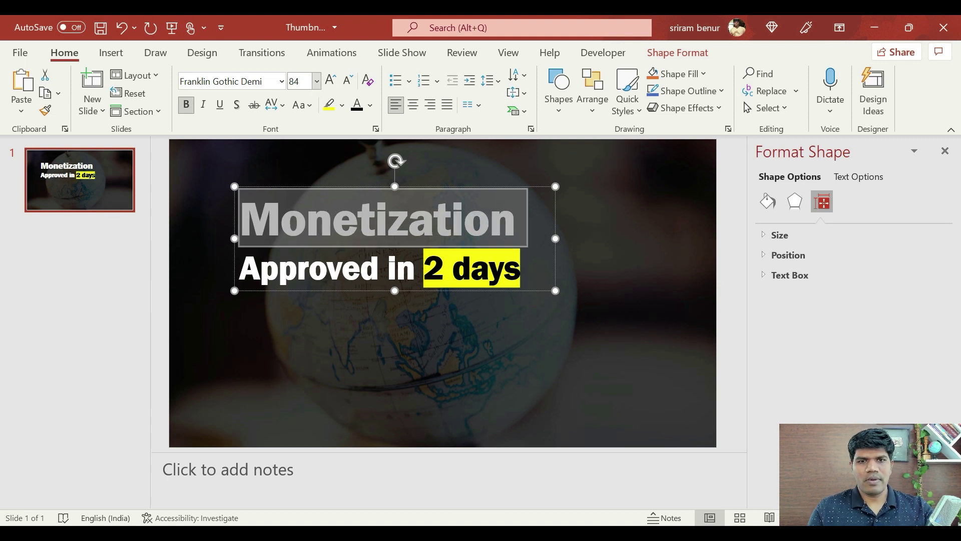
Undo an accidental text move and shift the heading box slightly up.
left_click_drag(377, 233, 366, 270)
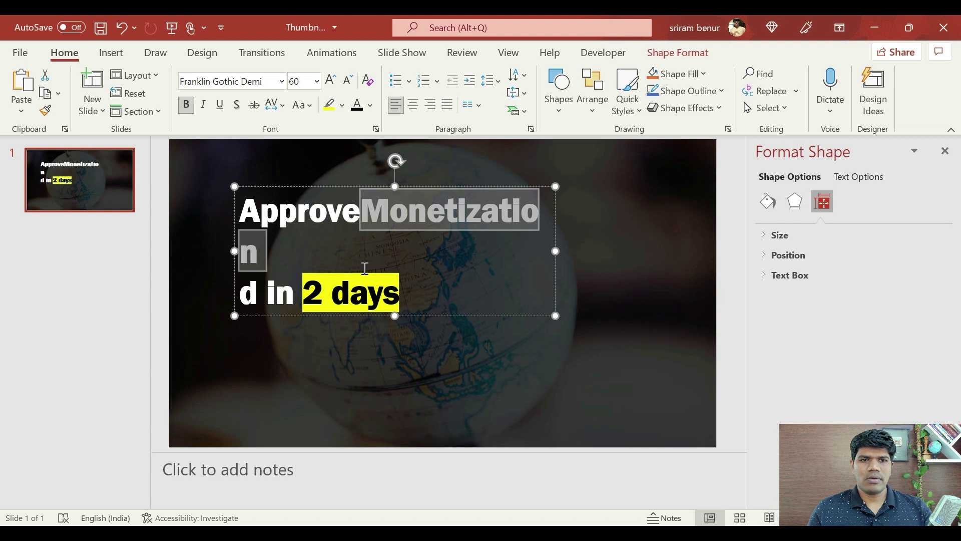
key("ctrl+z")
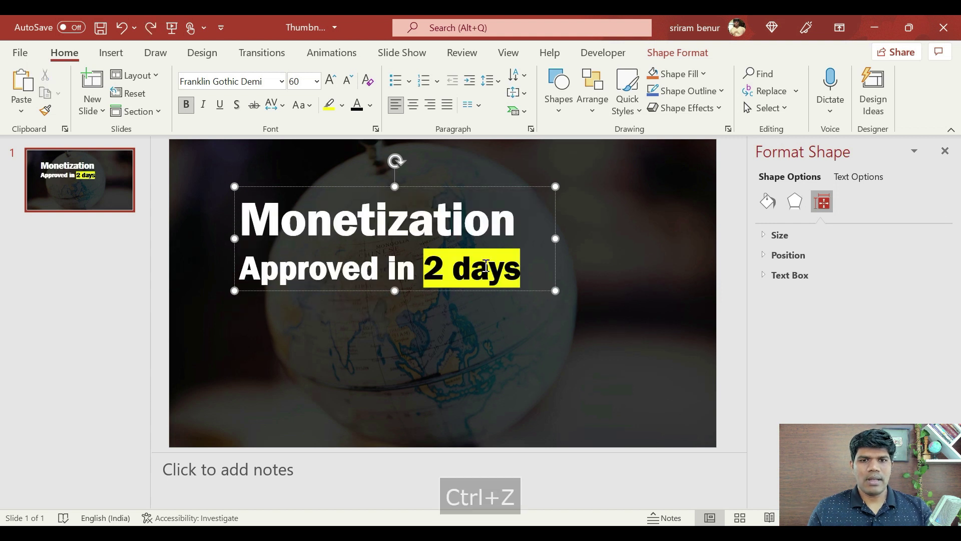
left_click(582, 238)
left_click(328, 236)
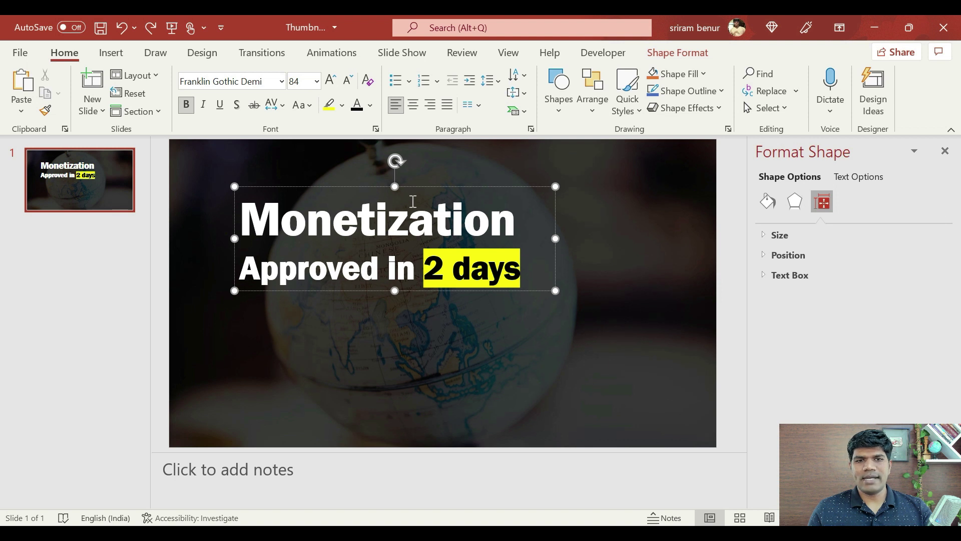
left_click_drag(414, 186, 414, 170)
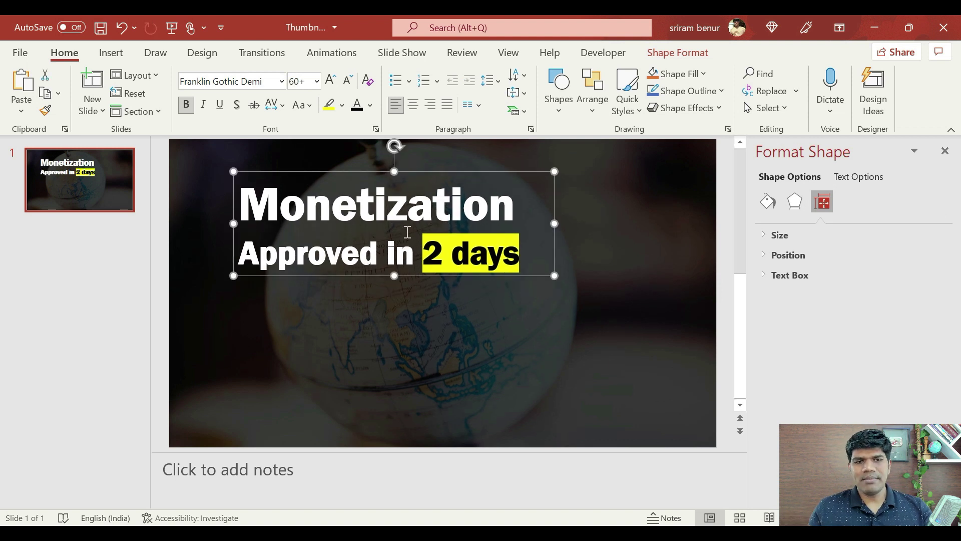
Drag the Congradulations email screenshot from File Explorer onto the slide.
key("alt+Tab")
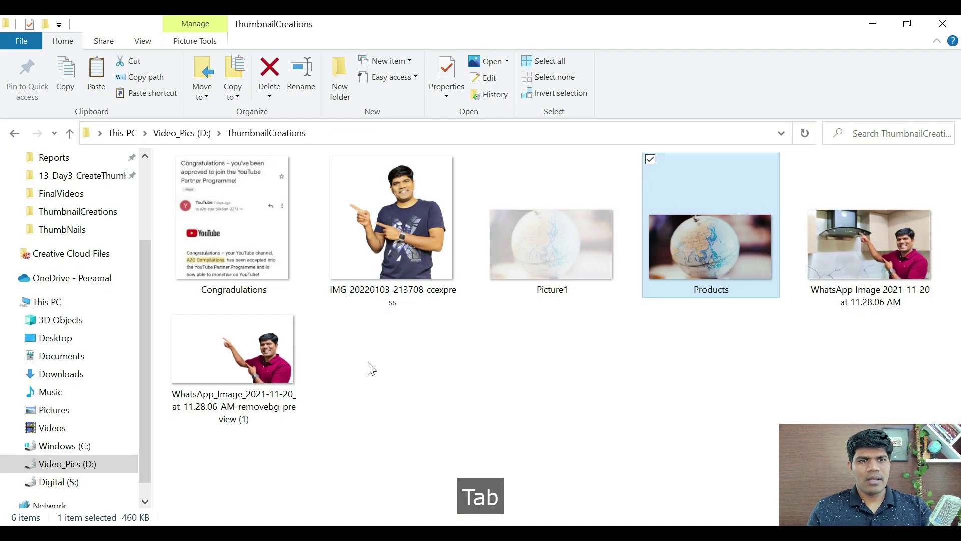
left_click(257, 248)
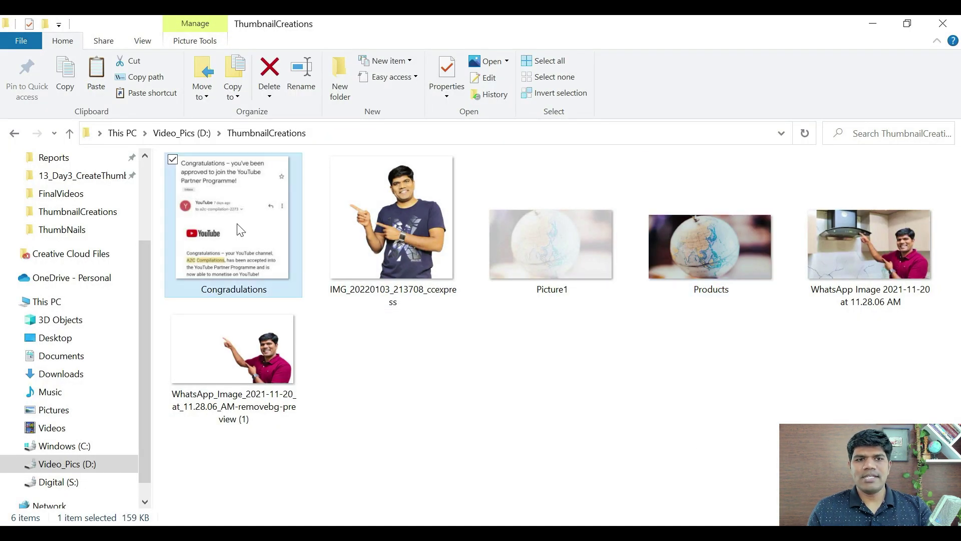
left_click_drag(229, 215, 328, 347)
key("alt+Tab")
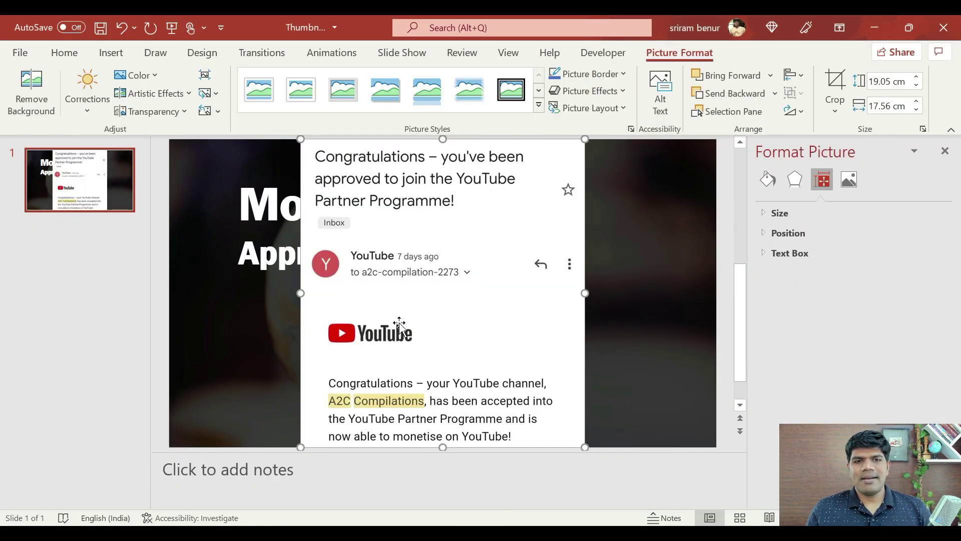
Crop the email's top header away to 9.14 × 17.56 cm and place it below the heading.
left_click_drag(407, 331, 379, 309)
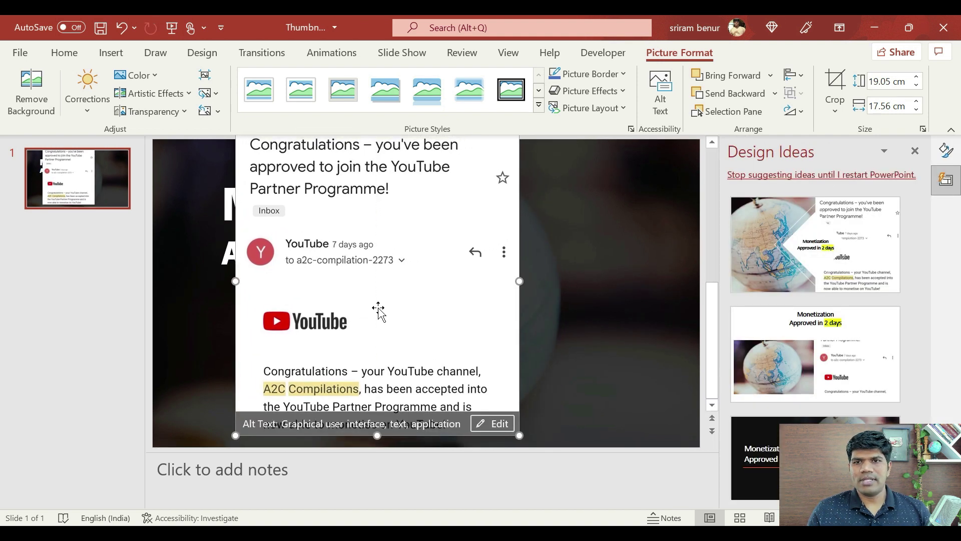
left_click(523, 284)
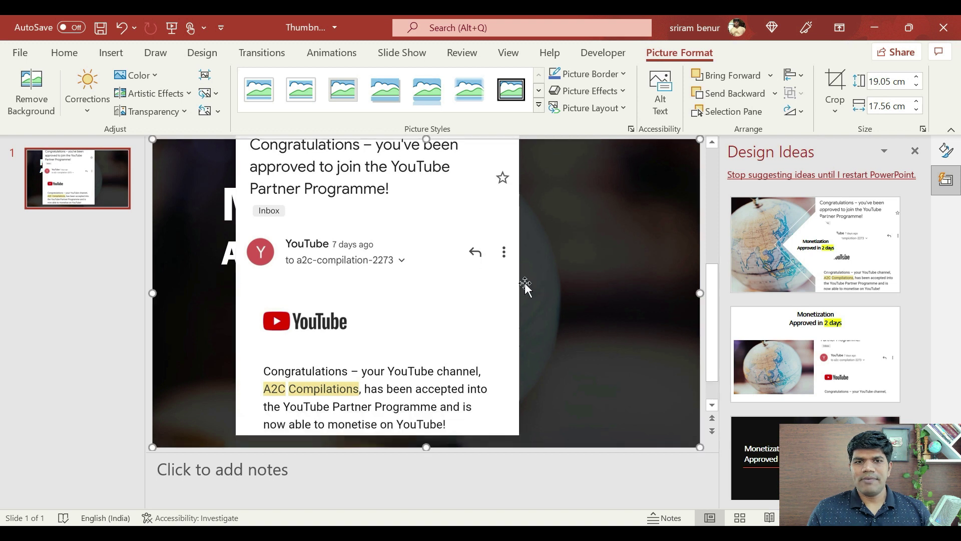
left_click(382, 325)
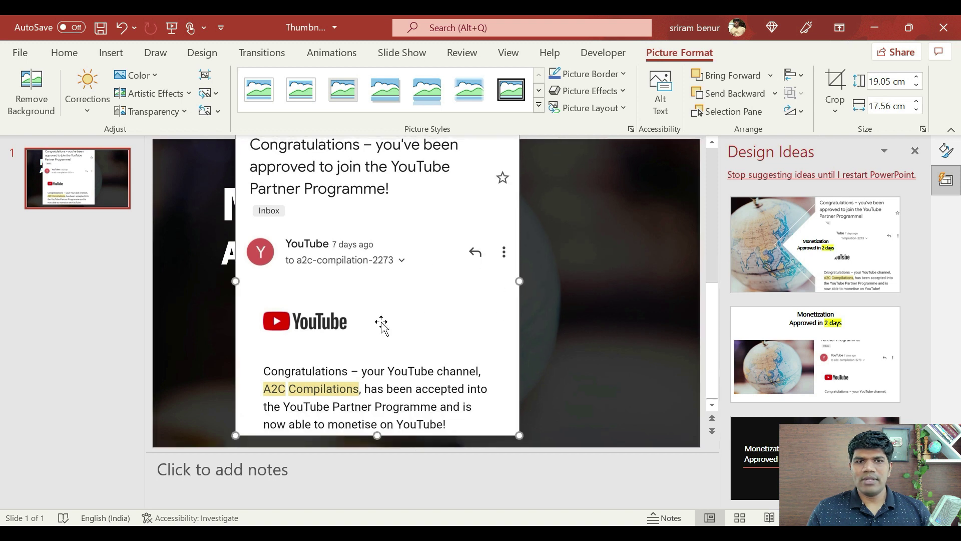
left_click(833, 113)
left_click(851, 132)
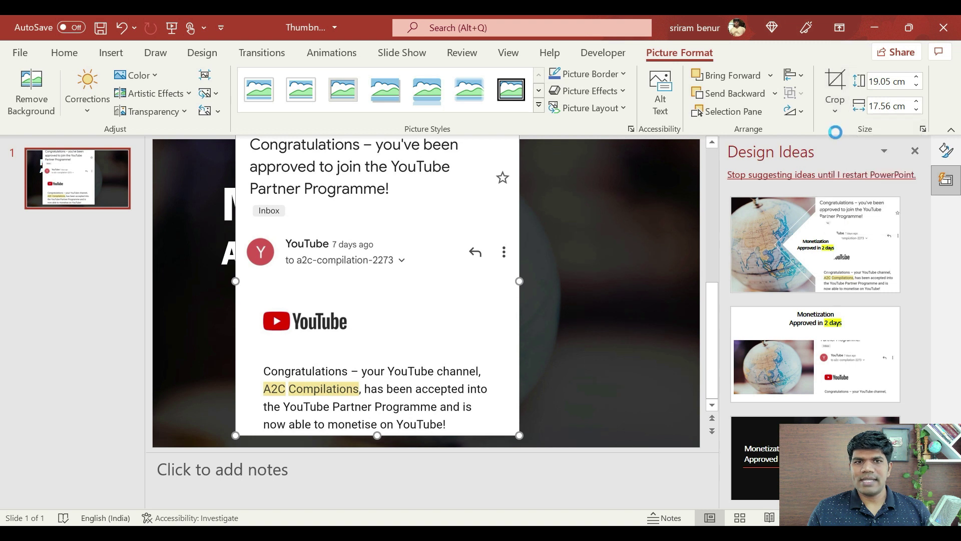
left_click_drag(711, 310, 718, 218)
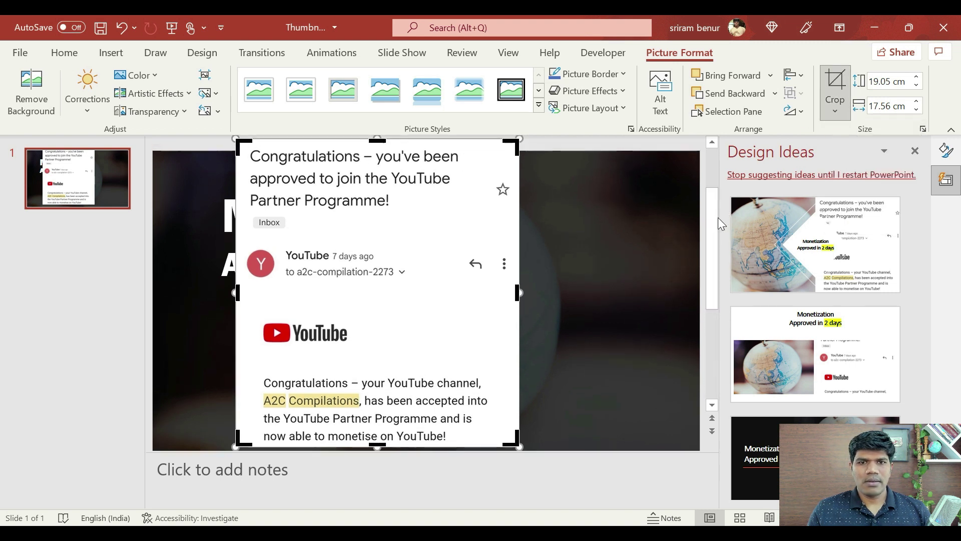
left_click_drag(377, 137, 361, 299)
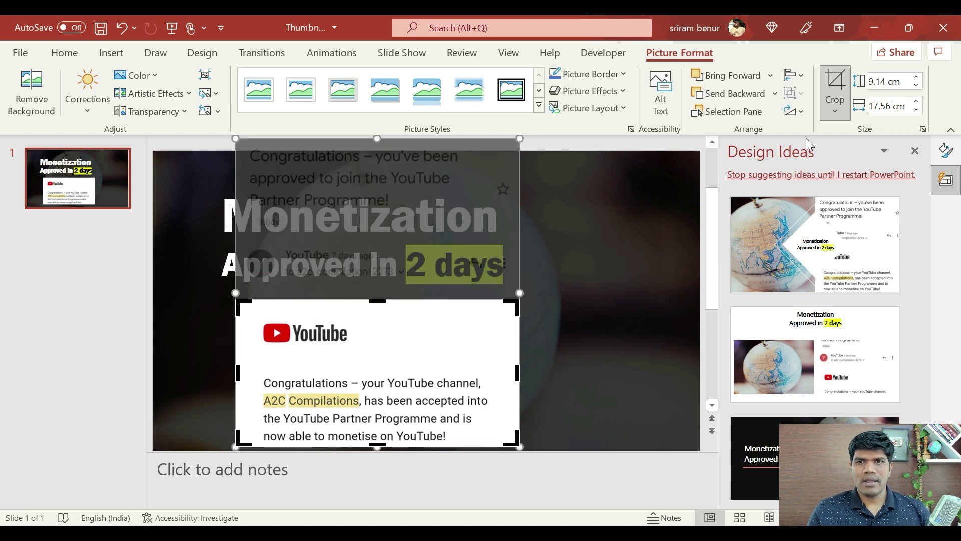
left_click(835, 86)
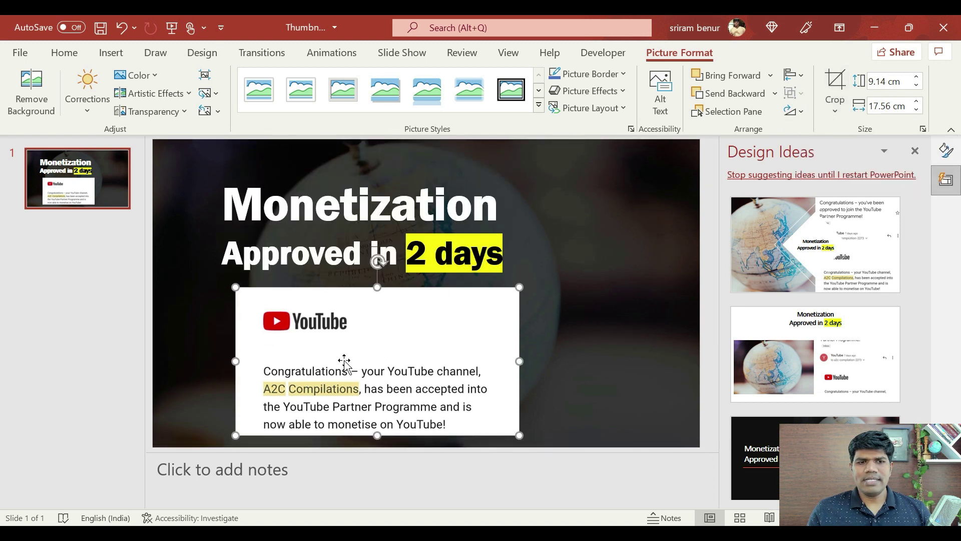
left_click_drag(345, 360, 339, 360)
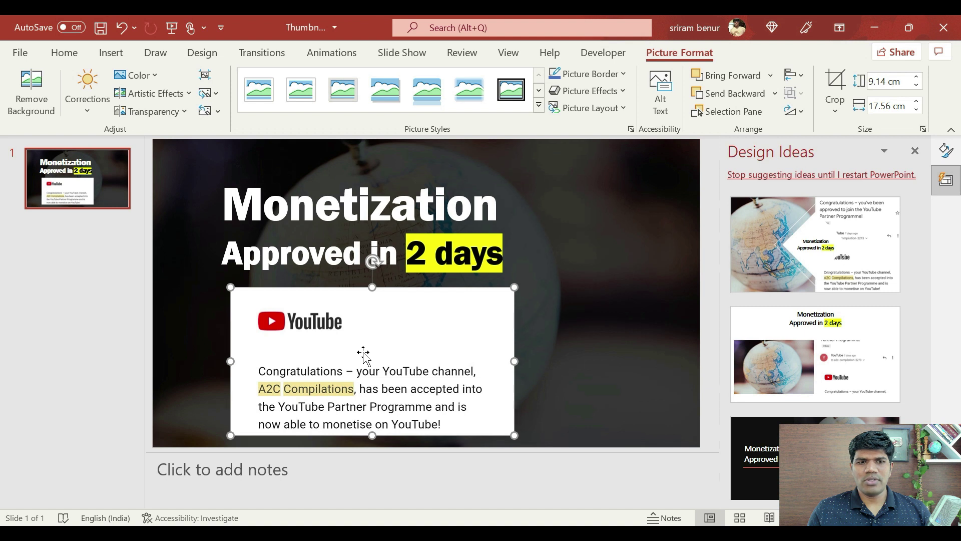
Apply a perspective picture style with reflection to the email screenshot, after trying Rotated White.
left_click(541, 340)
left_click(377, 344)
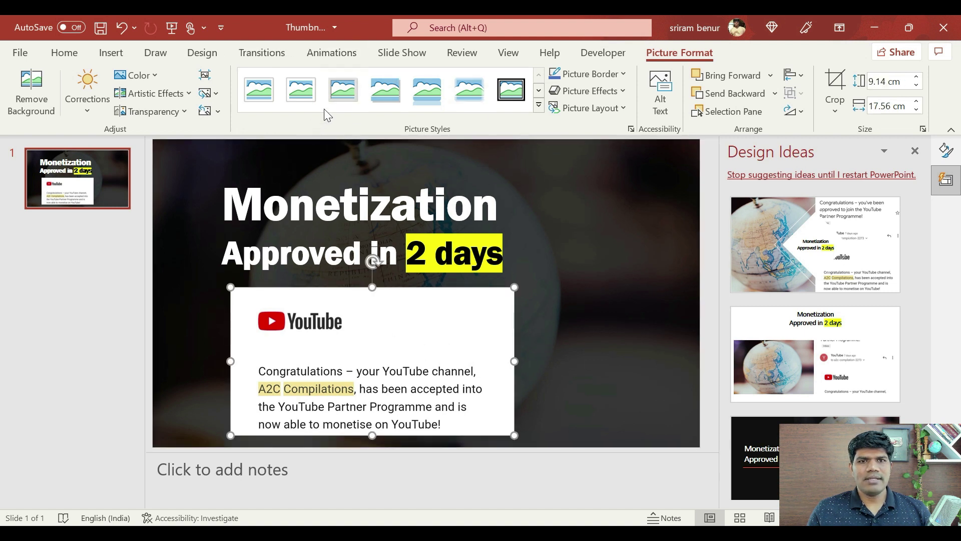
left_click(540, 91)
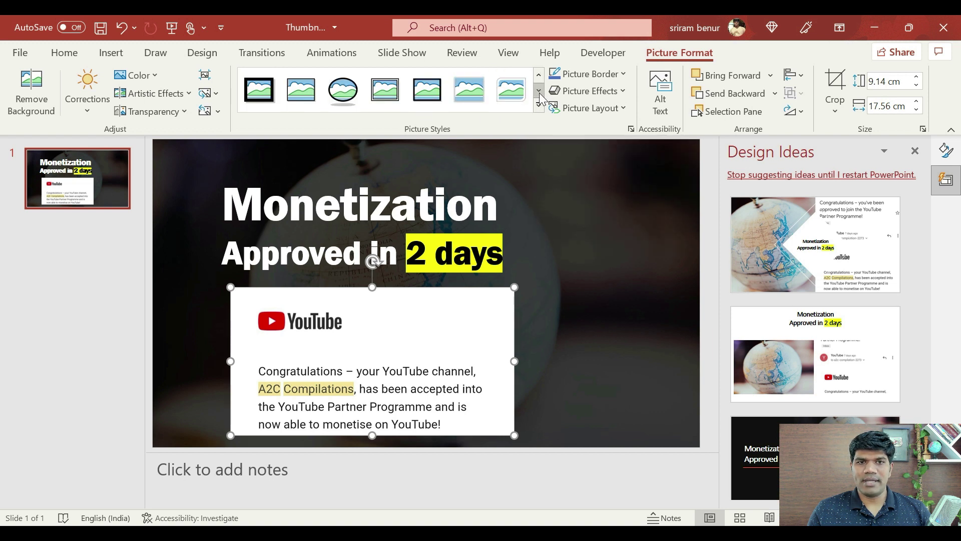
left_click(540, 93)
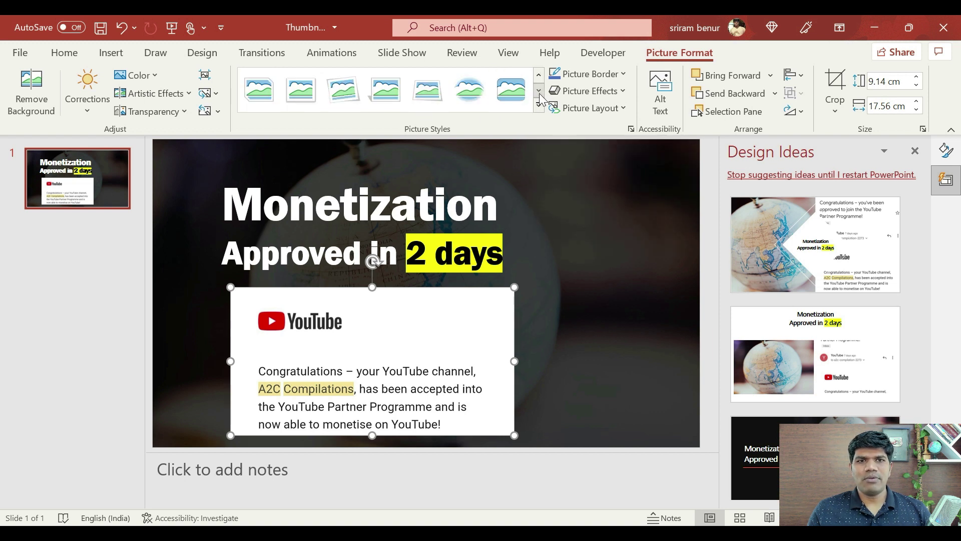
left_click(343, 90)
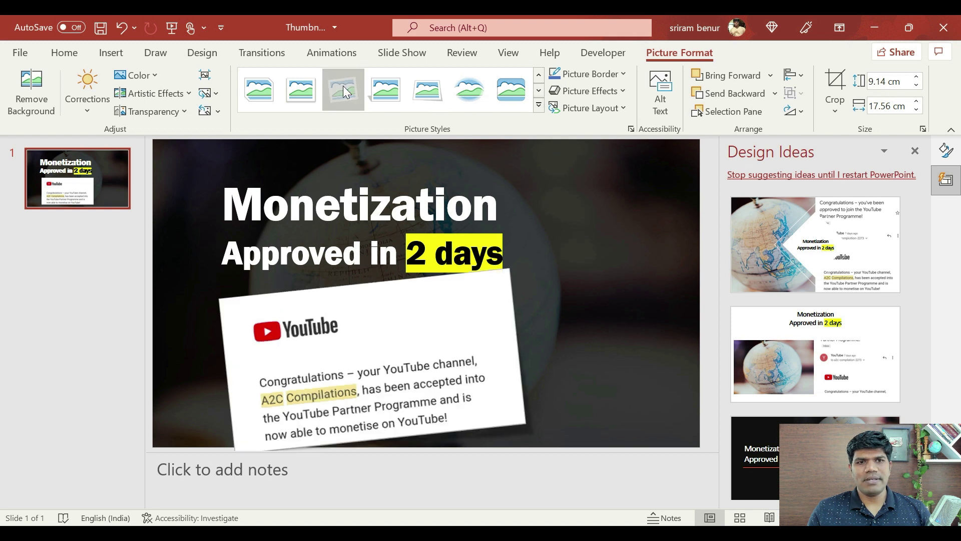
left_click(539, 92)
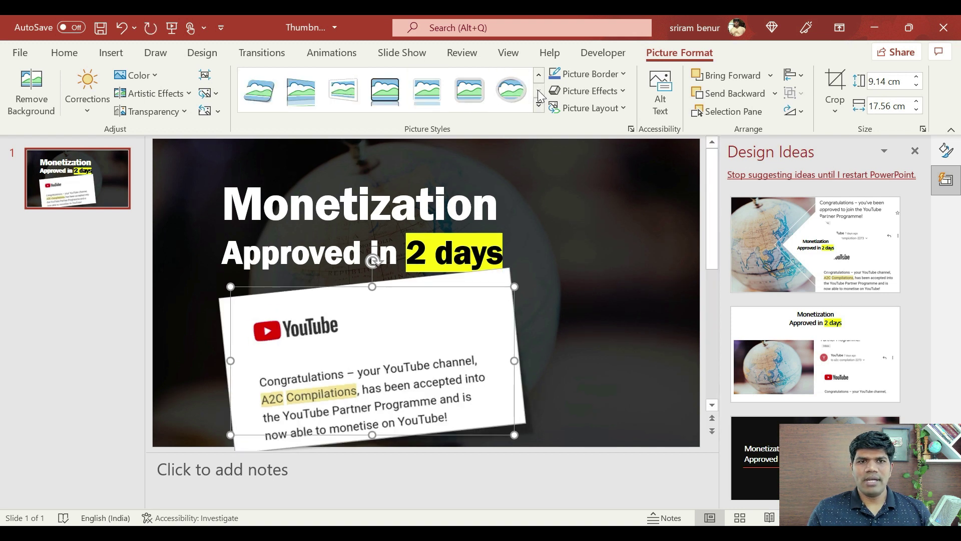
left_click(302, 93)
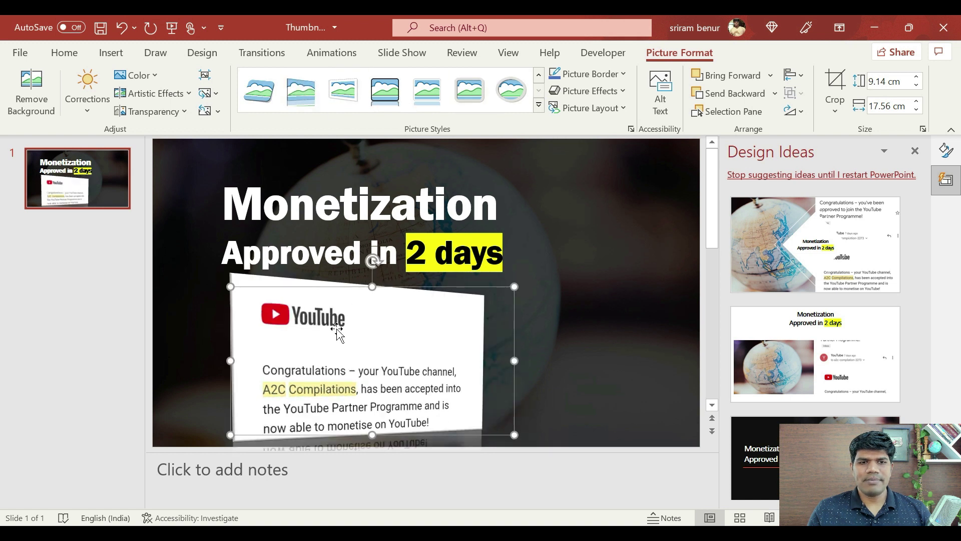
Nudge the email card and the heading slightly up and to the right.
left_click_drag(342, 343, 347, 337)
left_click(353, 170)
left_click_drag(350, 168, 356, 157)
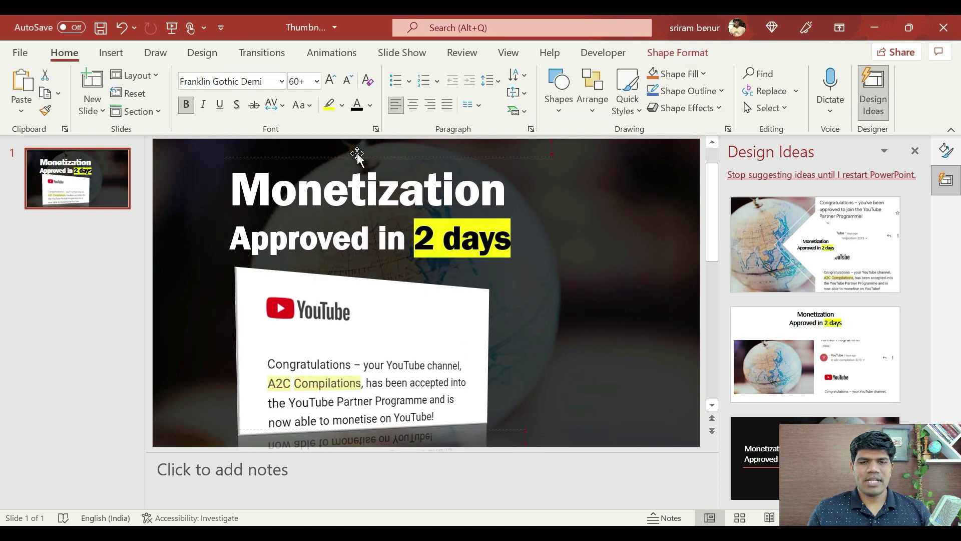
Enlarge the tilted email card and shift it slightly left and down under the heading.
left_click(441, 355)
left_click_drag(519, 429, 508, 428)
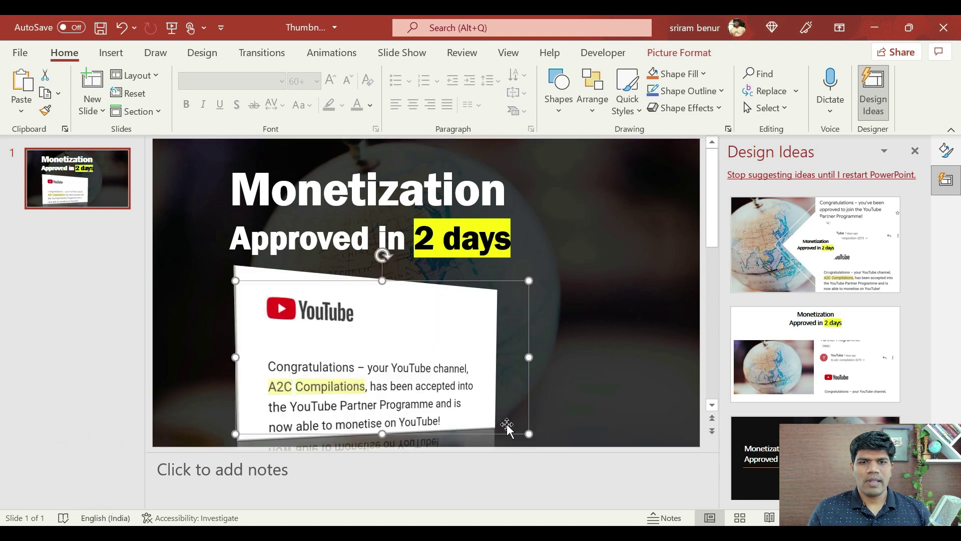
left_click_drag(451, 369, 454, 378)
left_click(570, 306)
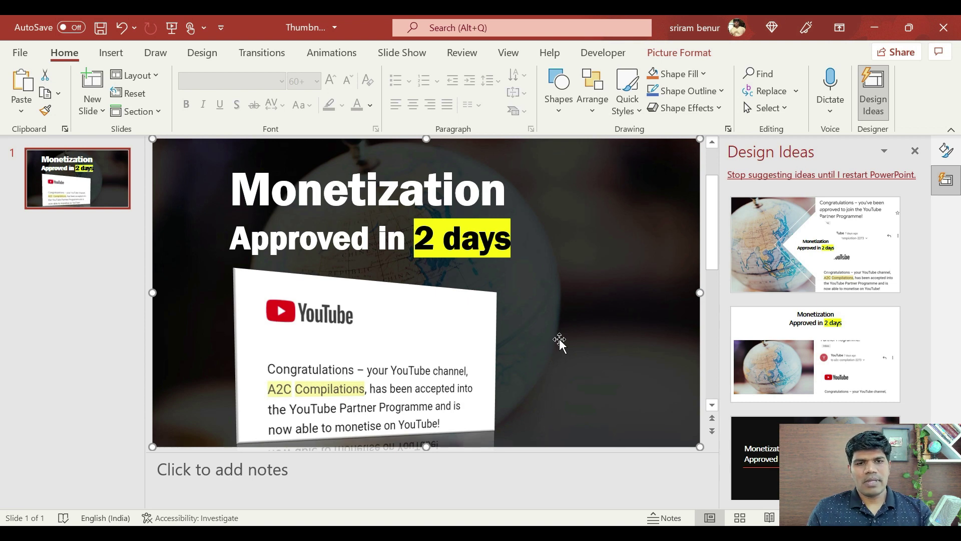
key("alt+Tab")
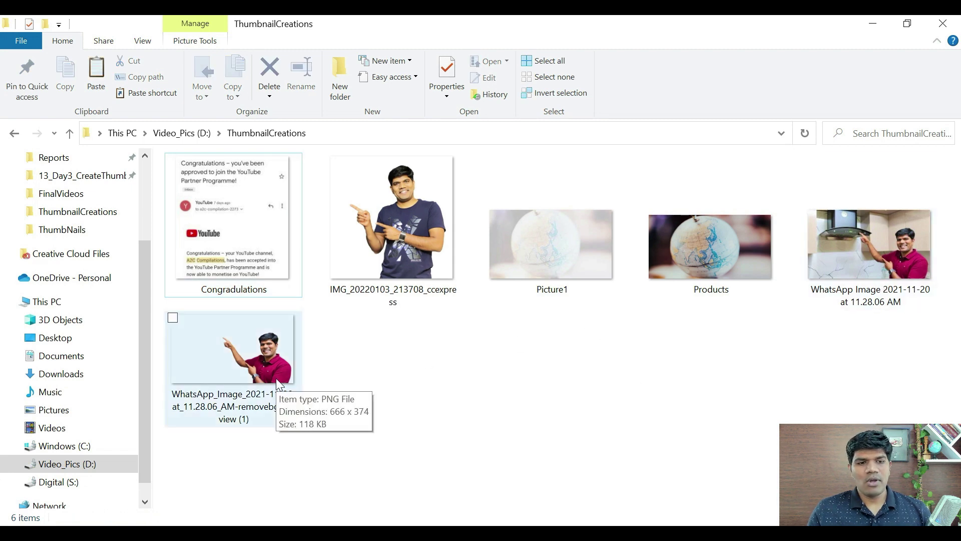
Switch from File Explorer to the blank Chrome new tab.
key("alt+Tab")
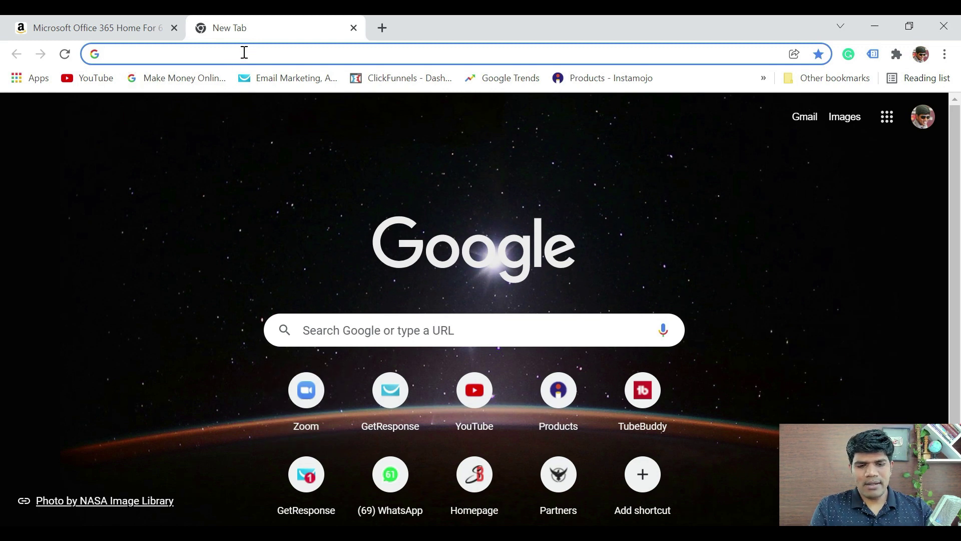
Open remove.bg and drop the WhatsApp kitchen photo on it to strip the background.
type("remo")
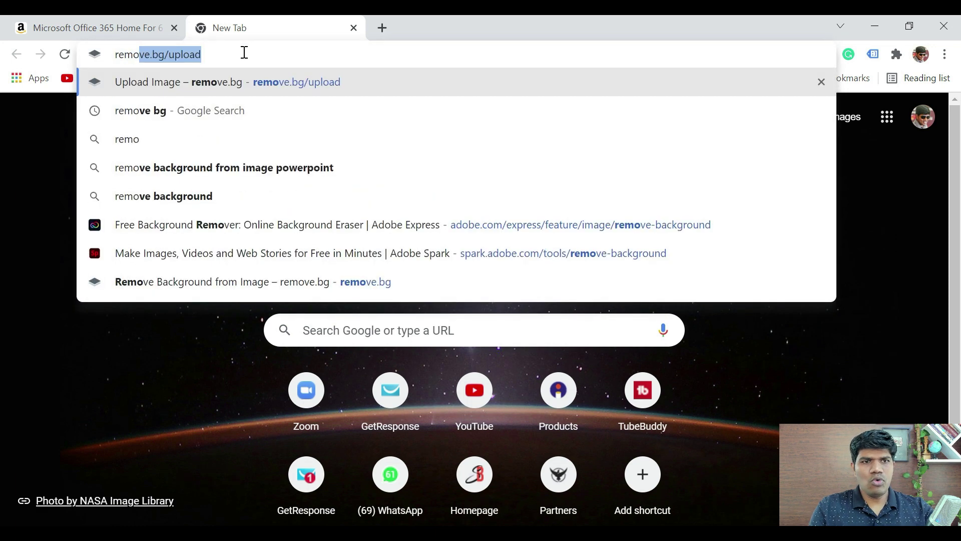
key("Return")
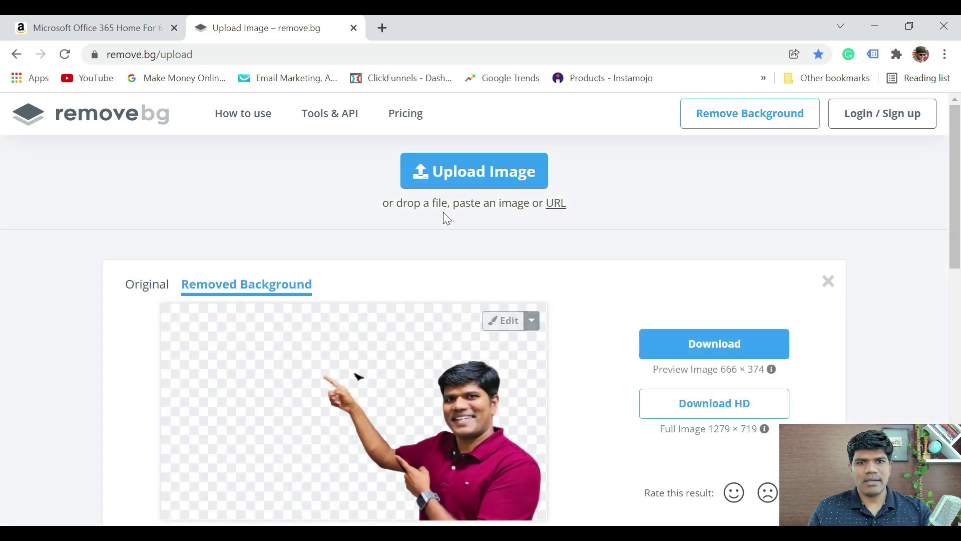
key("alt+Tab")
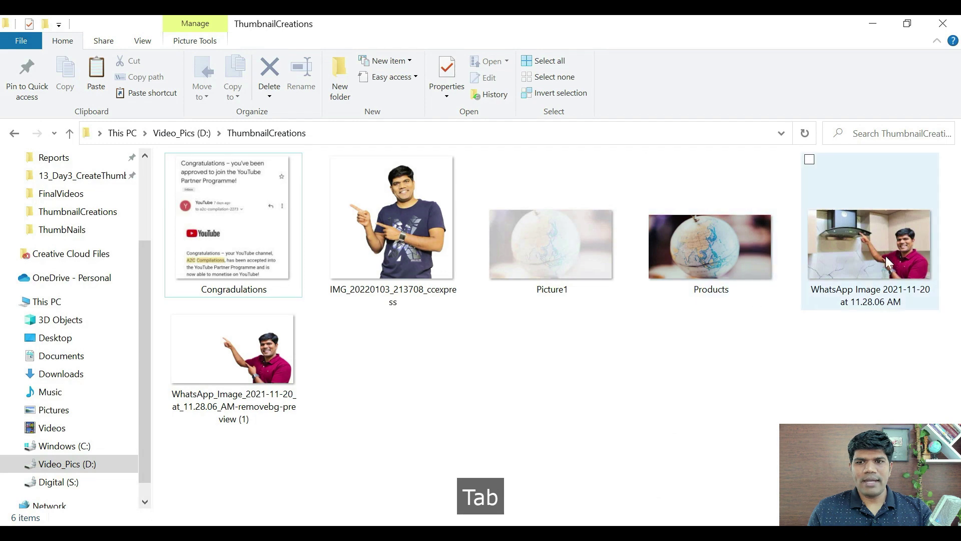
left_click(862, 251)
left_click_drag(861, 250, 433, 247)
key("alt+Tab")
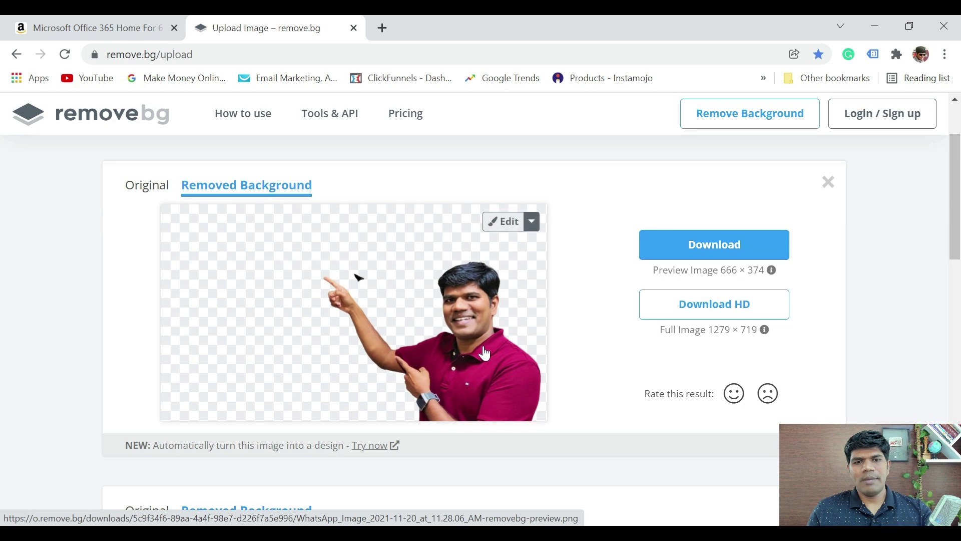
key("alt+Tab")
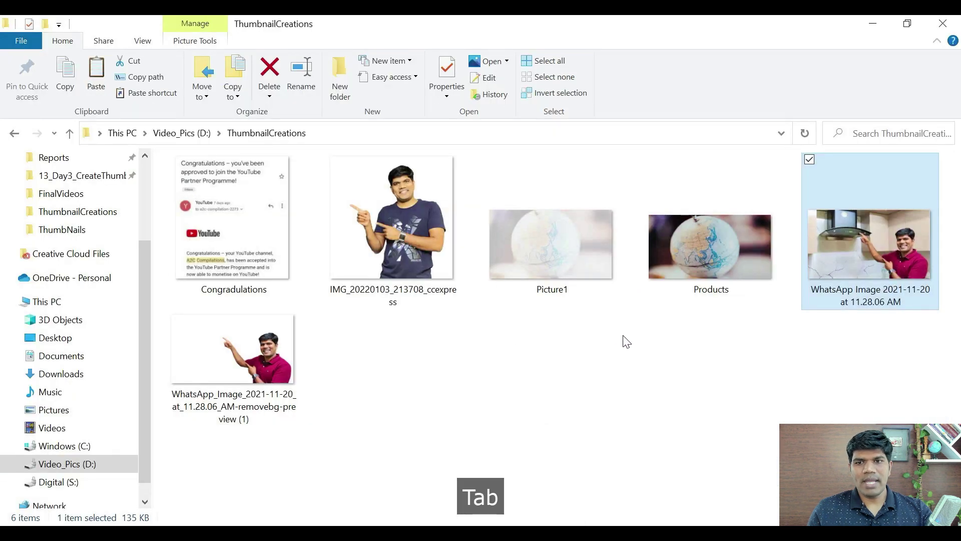
Drag the removebg-preview presenter PNG from ThumbnailCreations toward the PowerPoint slide.
left_click(264, 374)
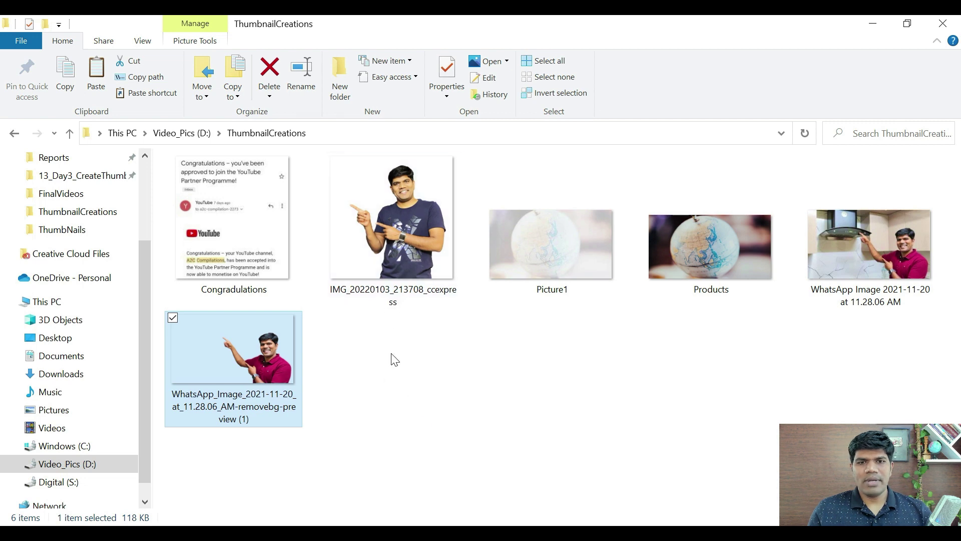
left_click_drag(231, 348, 336, 385)
key("alt+Tab")
key("alt+Tab")
key("alt+Tab")
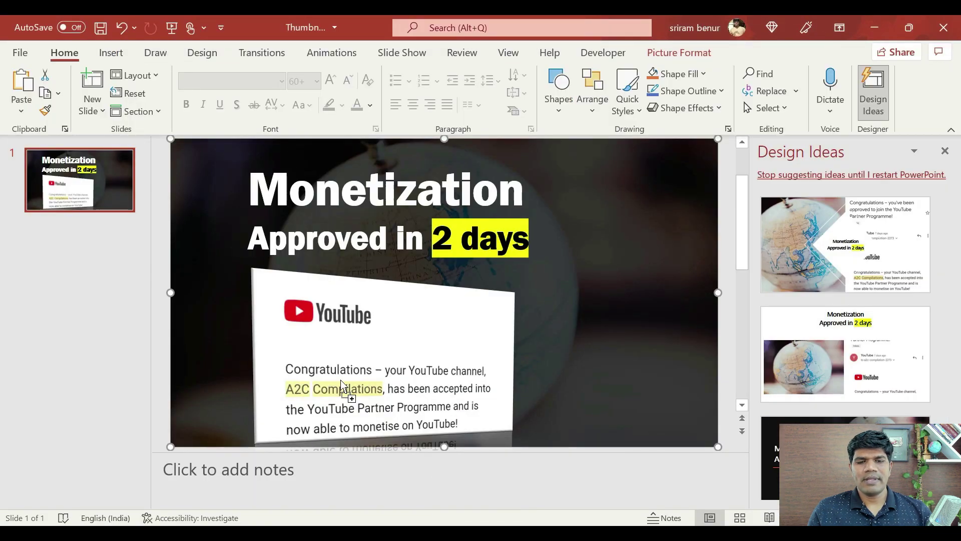
Place the cut-out presenter on the slide's right, enlarge it, then delete it.
left_click_drag(603, 372, 602, 370)
left_click_drag(514, 268, 668, 380)
left_click_drag(438, 283, 374, 247)
left_click_drag(632, 377, 636, 375)
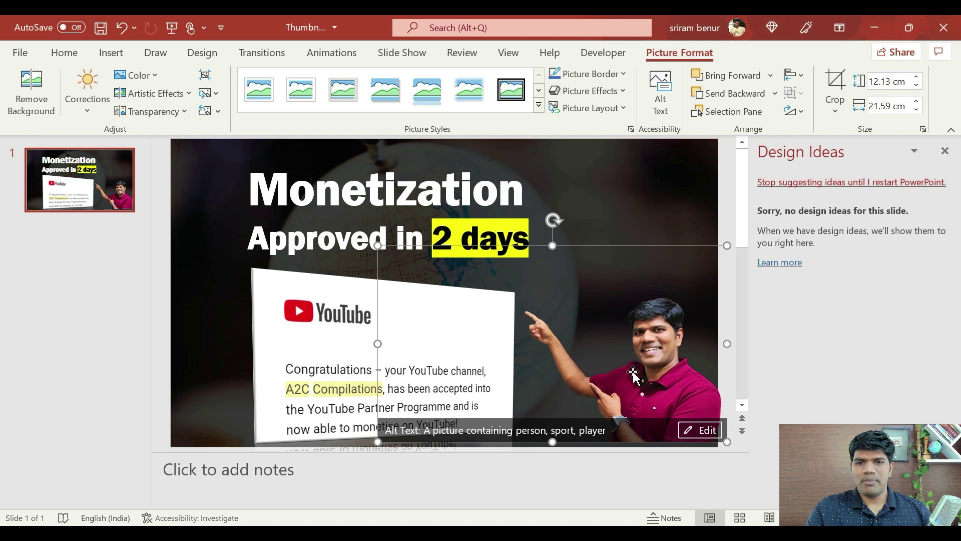
key("Delete")
key("alt+Tab")
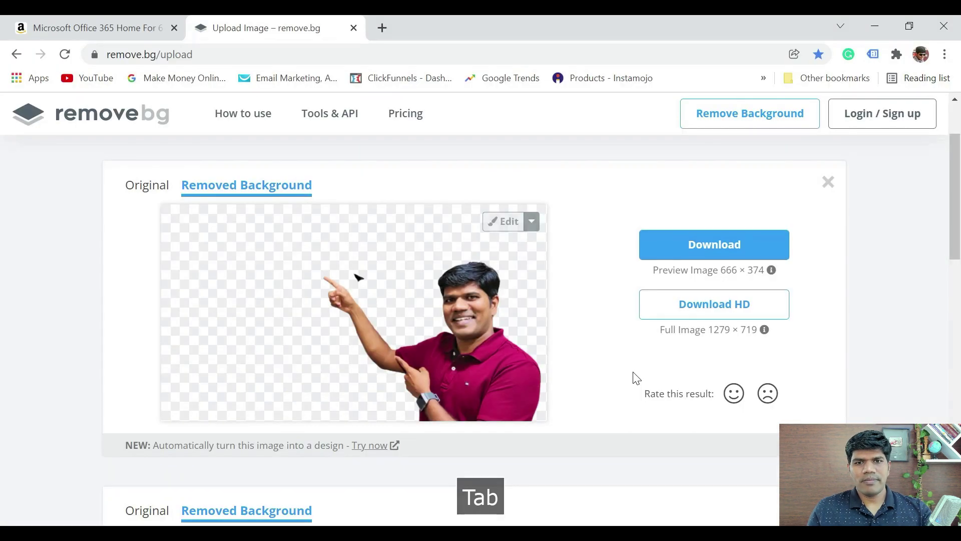
Drag the IMG_20220103 presenter photo onto the slide, then undo and delete it.
key("alt+Tab")
key("alt+Tab")
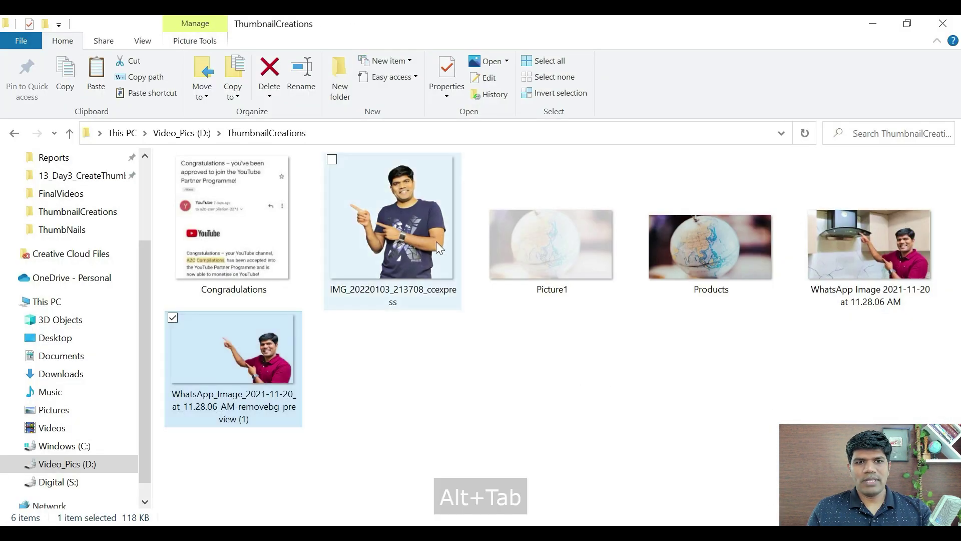
left_click(422, 234)
left_click_drag(422, 234, 616, 283)
key("alt+Tab")
key("alt+Tab")
scroll(454, 156, "down", 1)
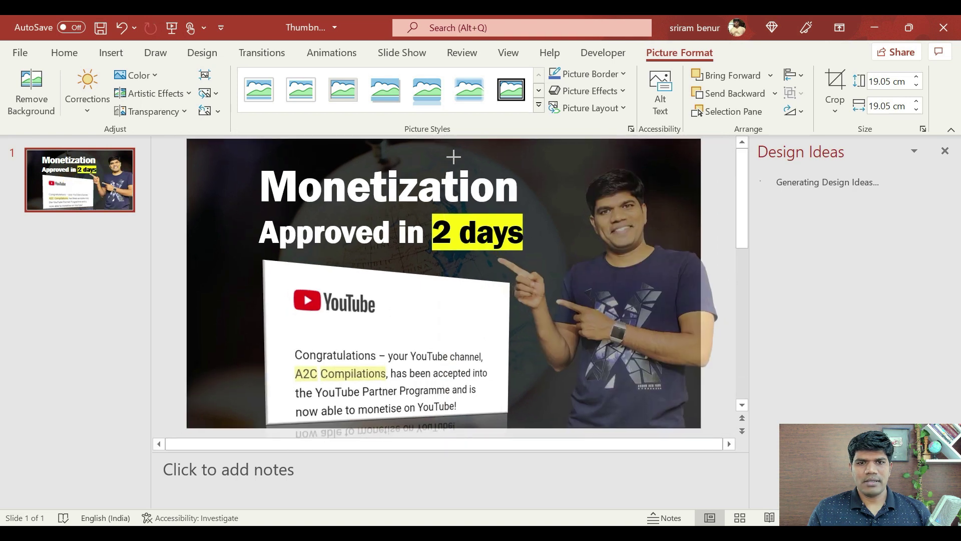
key("ctrl+z")
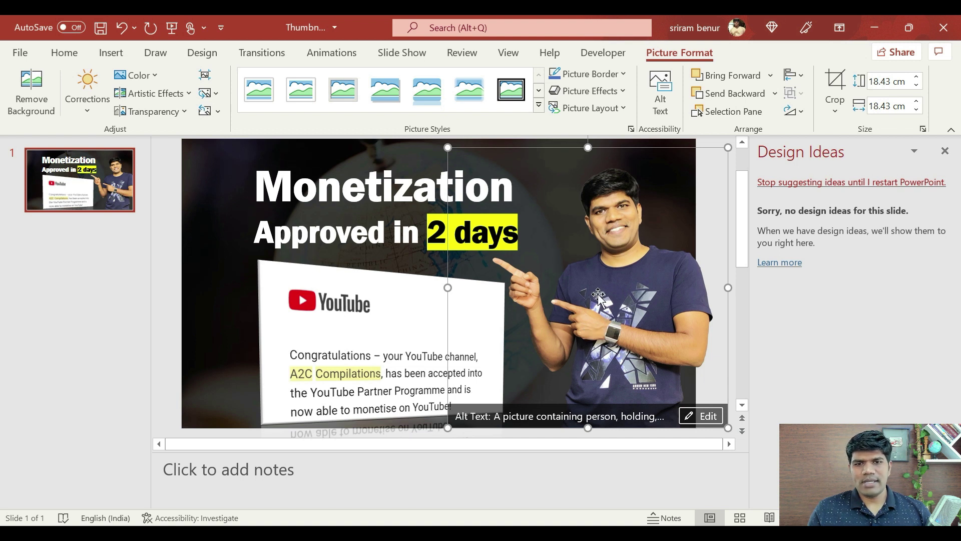
key("Delete")
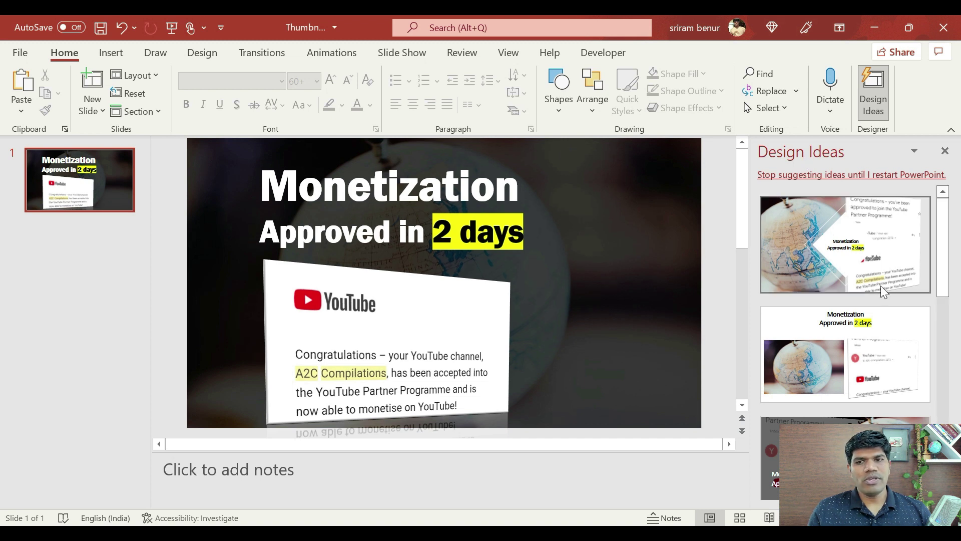
Scroll through the Design Ideas layout suggestions.
scroll(957, 281, "down", 3)
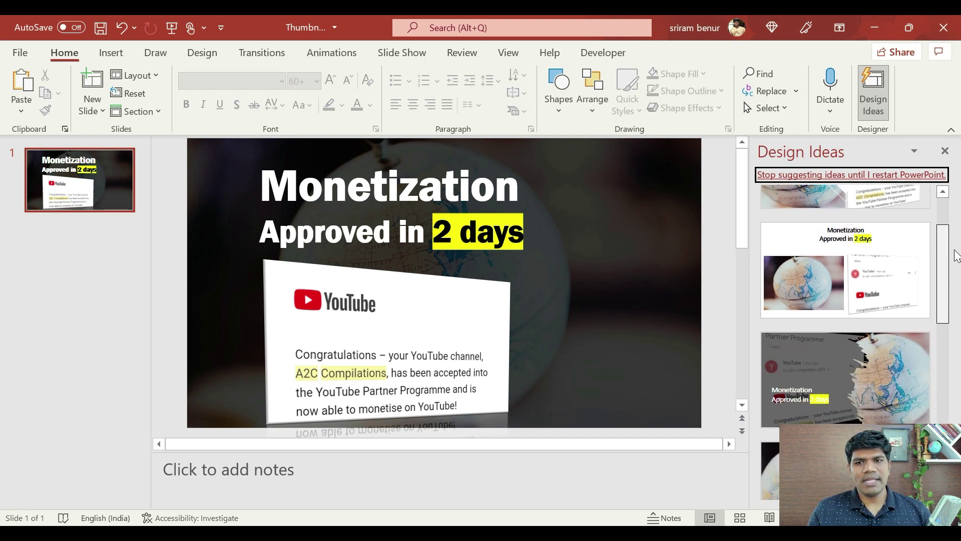
scroll(957, 281, "down", 5)
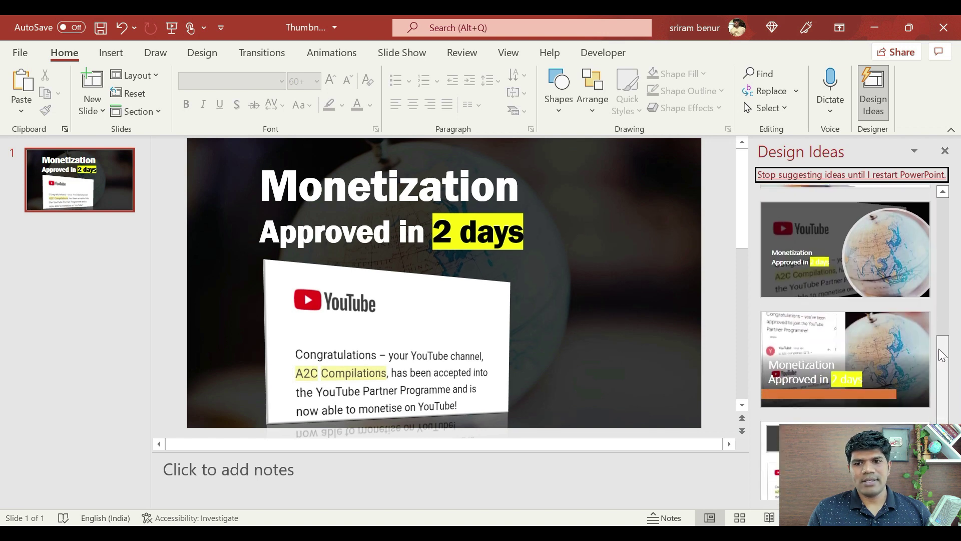
scroll(944, 401, "down", 3)
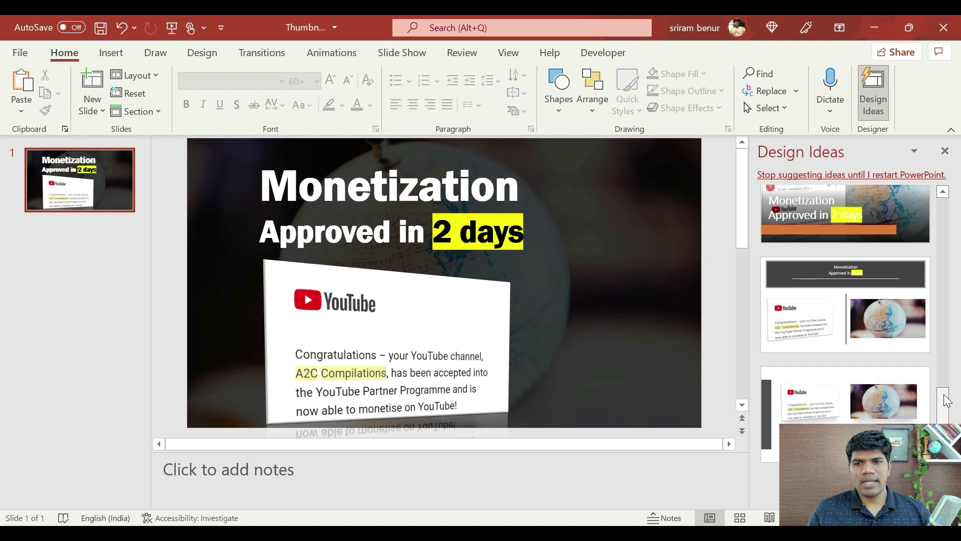
mouse_move(948, 396)
left_mouse_down()
mouse_move(960, 261)
mouse_move(939, 405)
mouse_move(947, 403)
mouse_move(951, 241)
mouse_move(946, 400)
left_mouse_up()
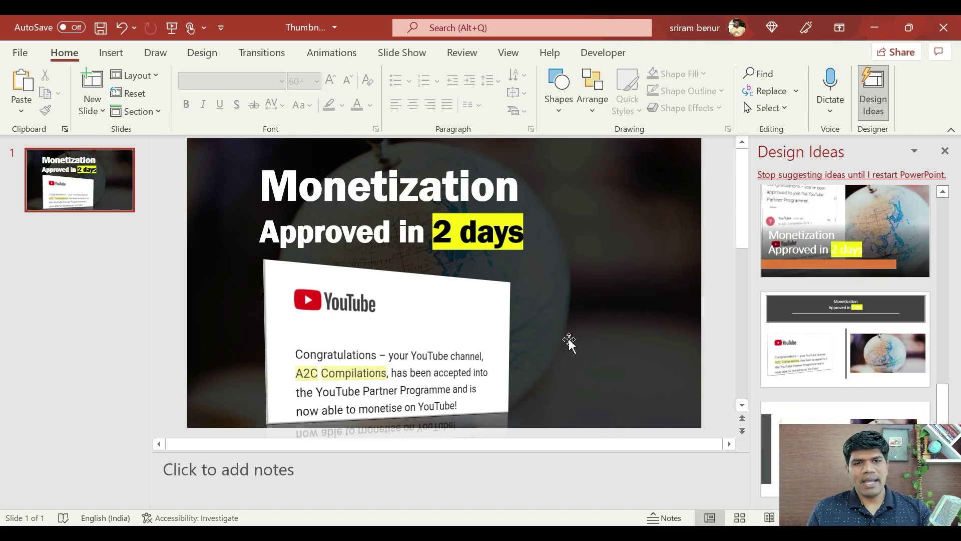
Drag IMG_20220103 onto the slide again and move it to the right side.
key("alt+Tab")
left_click_drag(395, 221, 557, 282)
key("alt+Tab")
left_click_drag(399, 215, 548, 215)
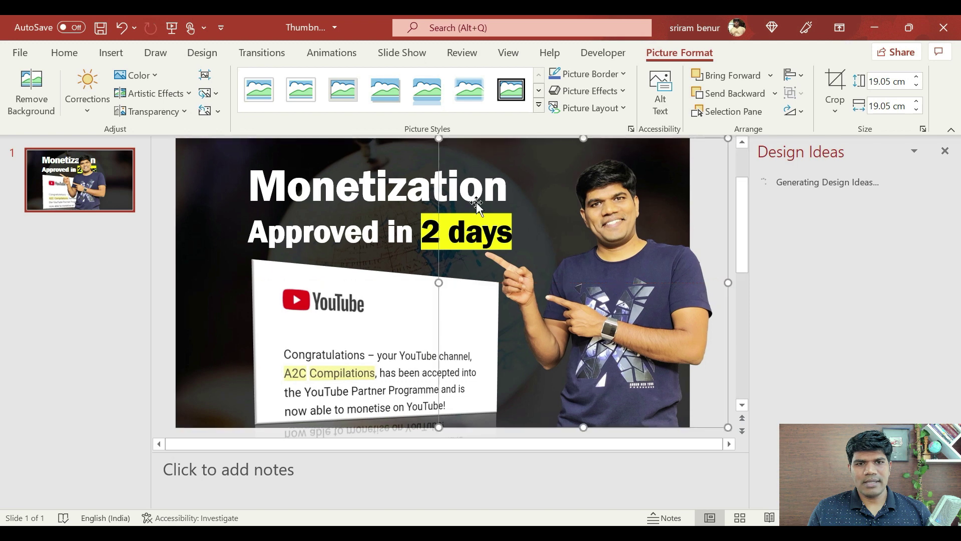
Size the presenter cutout to 17.53 × 17.53 cm at the right edge and close Design Ideas.
left_click_drag(463, 158, 464, 161)
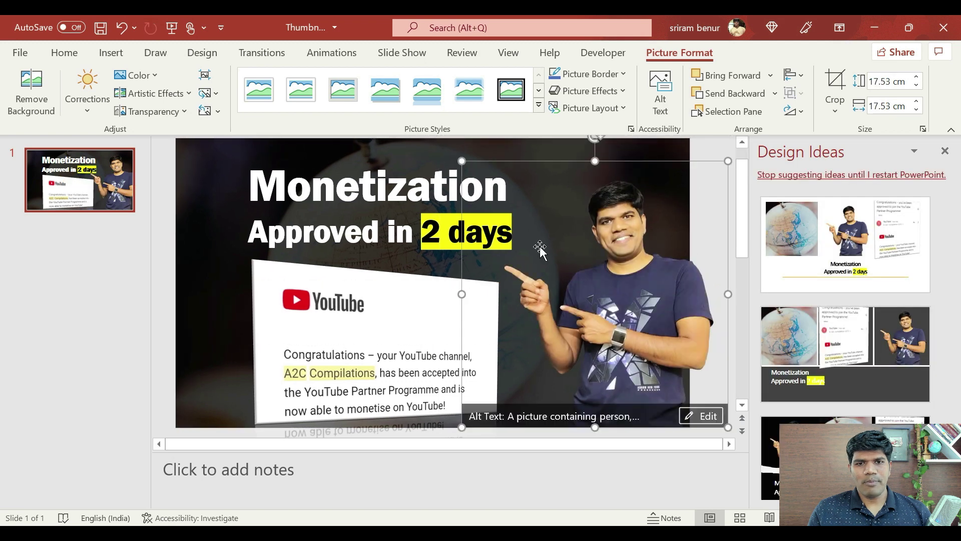
left_click_drag(554, 274, 566, 268)
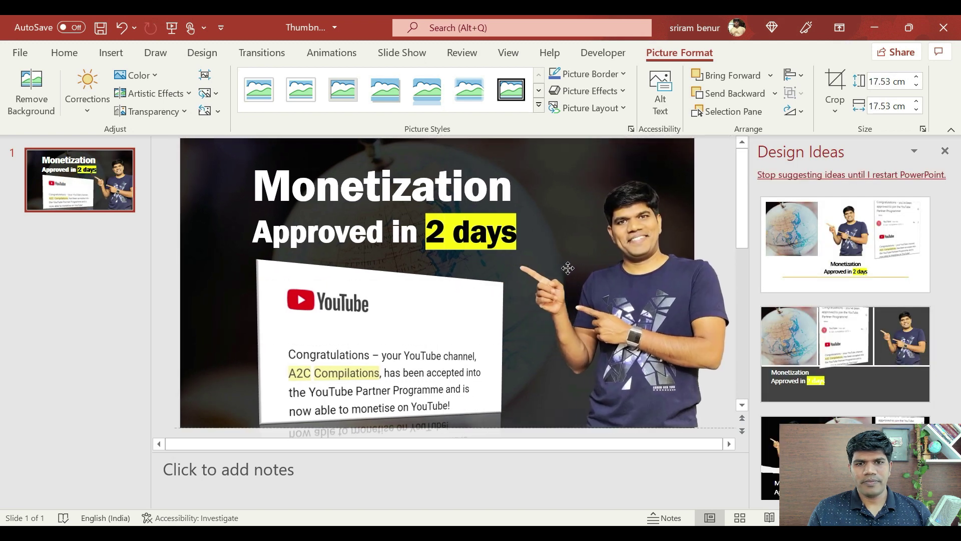
left_click_drag(461, 161, 443, 143)
left_click(216, 318)
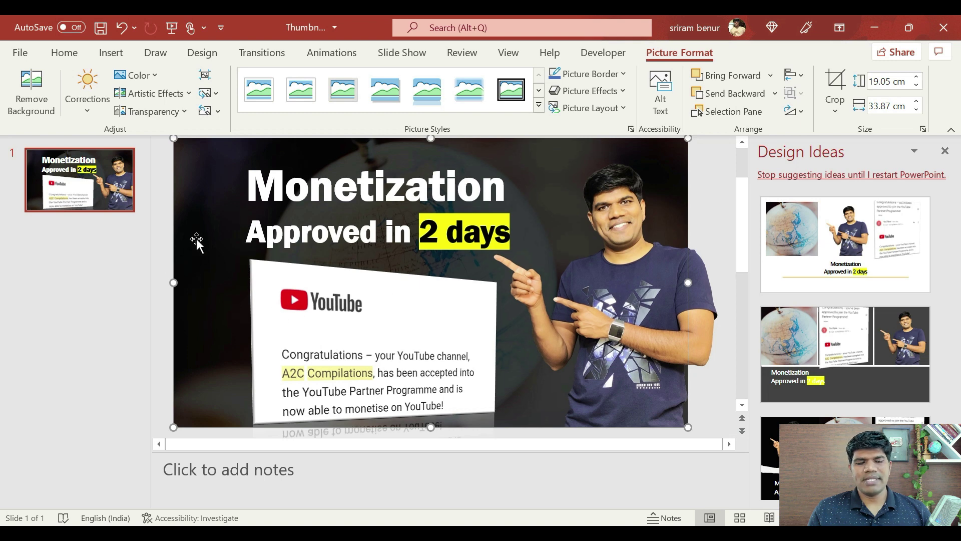
left_click(945, 151)
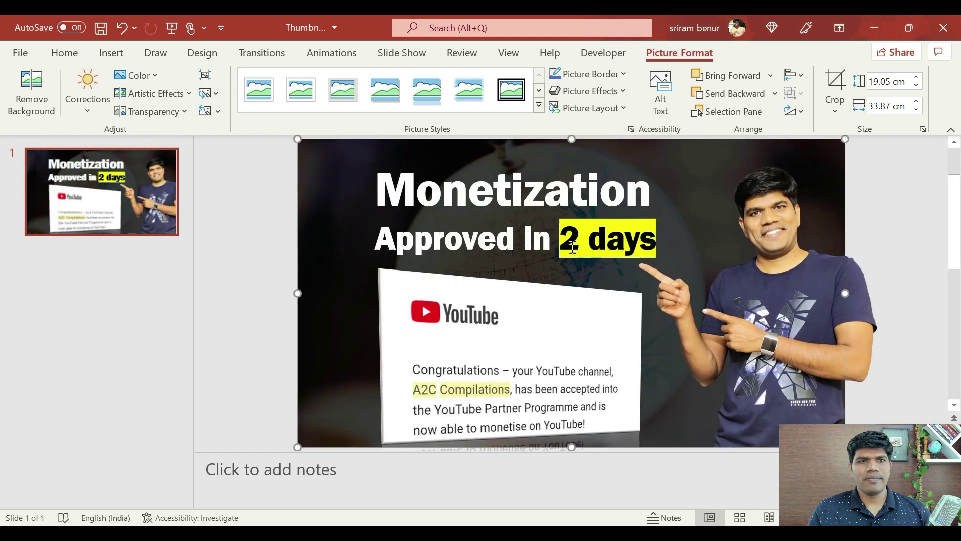
Draw a black 2.01 × 9.42 cm rectangle at the top-left over the heading's start.
left_click(112, 54)
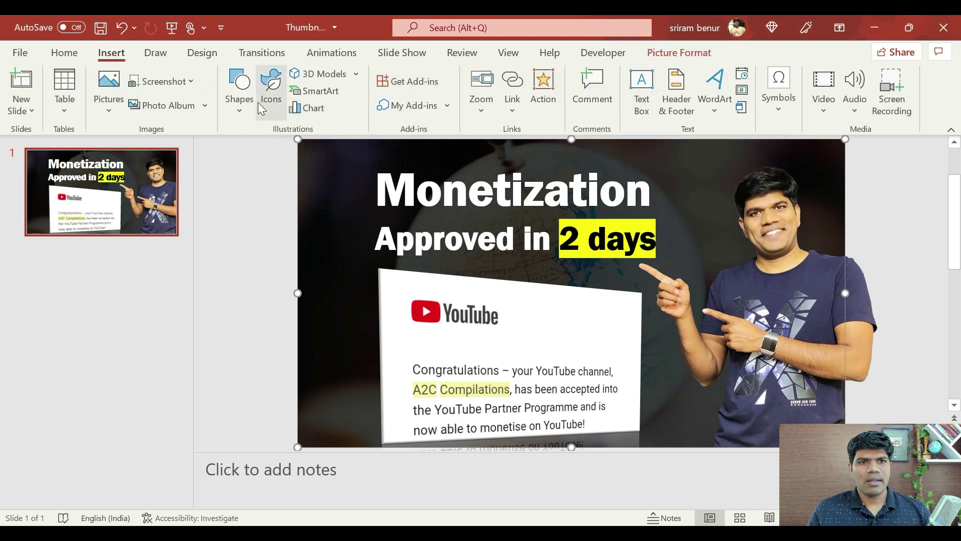
left_click(242, 111)
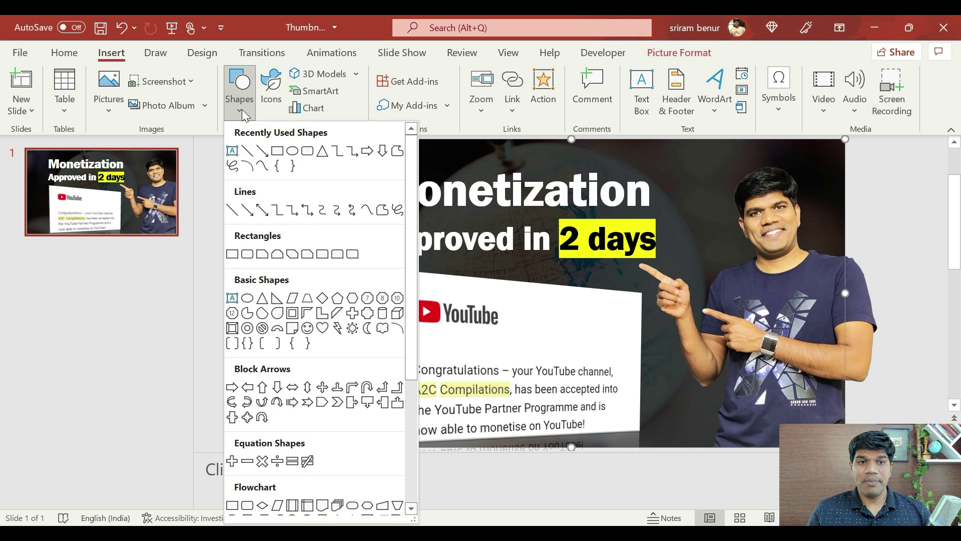
left_click(278, 152)
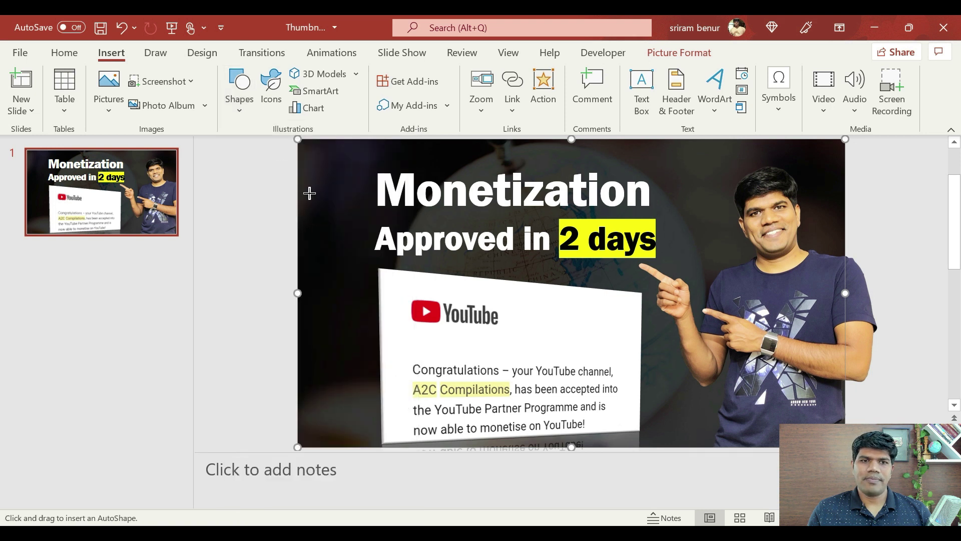
left_click_drag(307, 163, 460, 195)
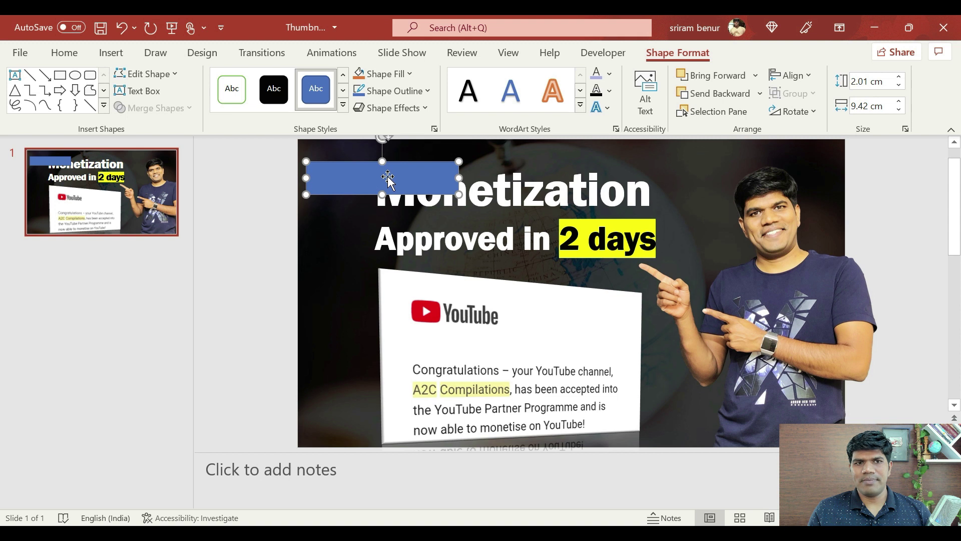
left_click(274, 102)
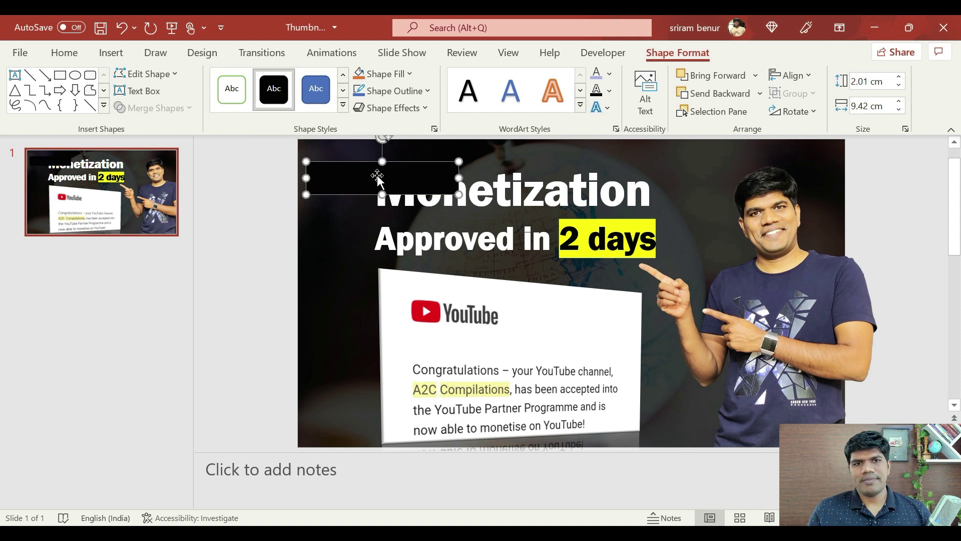
Type 2022 inside the black rectangle and select the text.
key("ctrl+a")
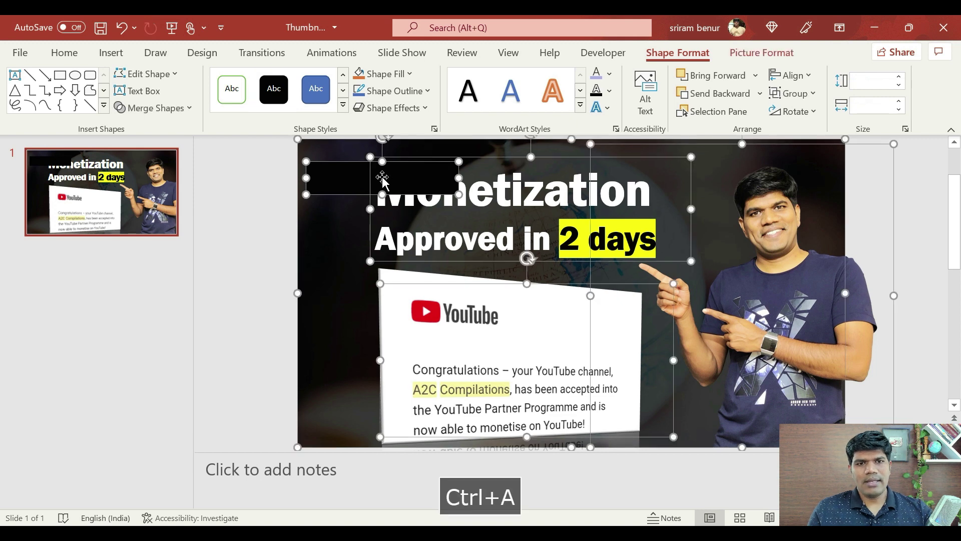
key("Escape")
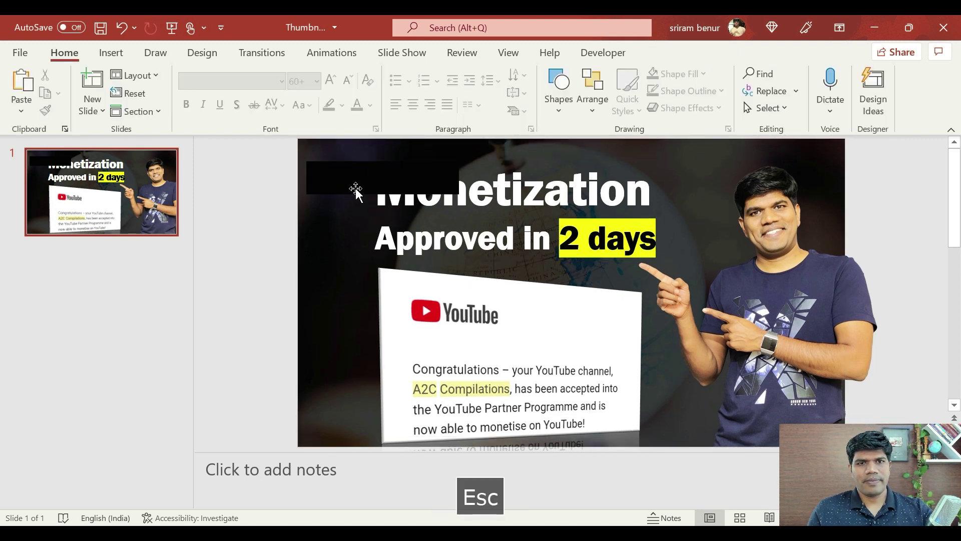
left_click(364, 177)
type("2022")
key("ctrl+a")
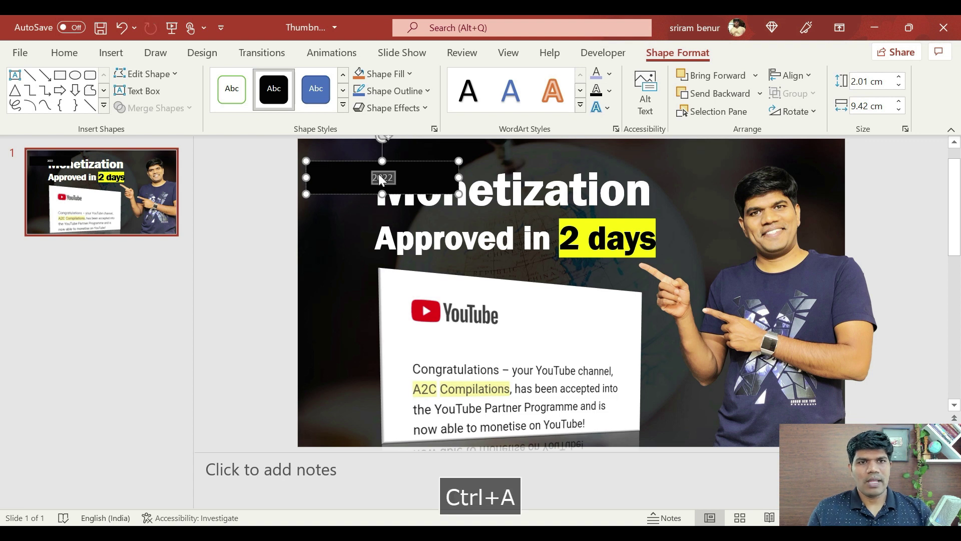
Make the 2022 text bold at font size 60.
left_click(64, 53)
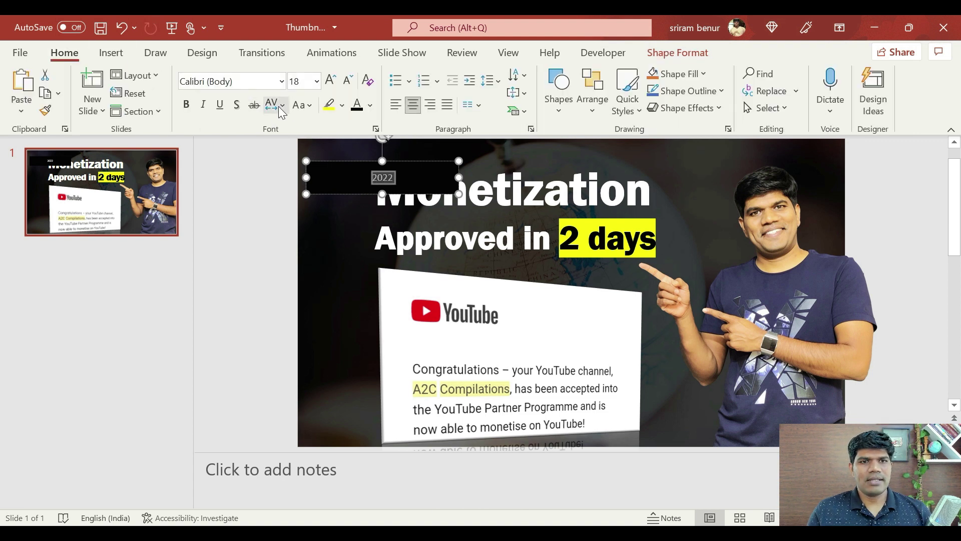
left_click(320, 81)
scroll(307, 250, "down", 3)
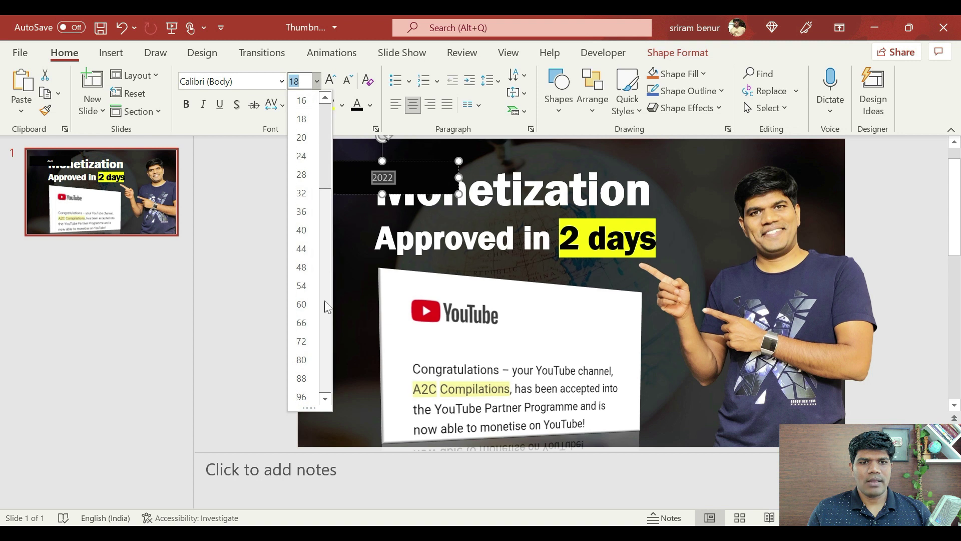
left_click(311, 304)
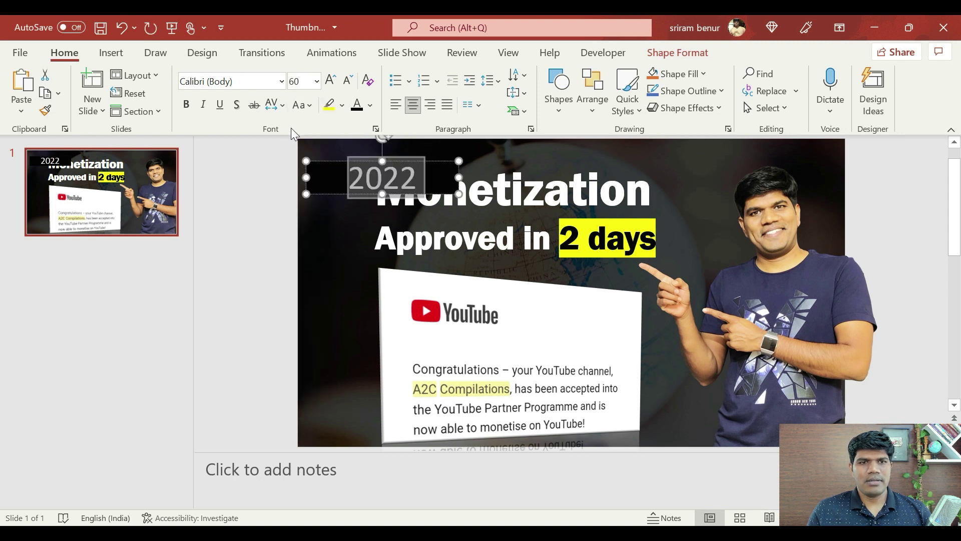
left_click(185, 105)
left_click(380, 179)
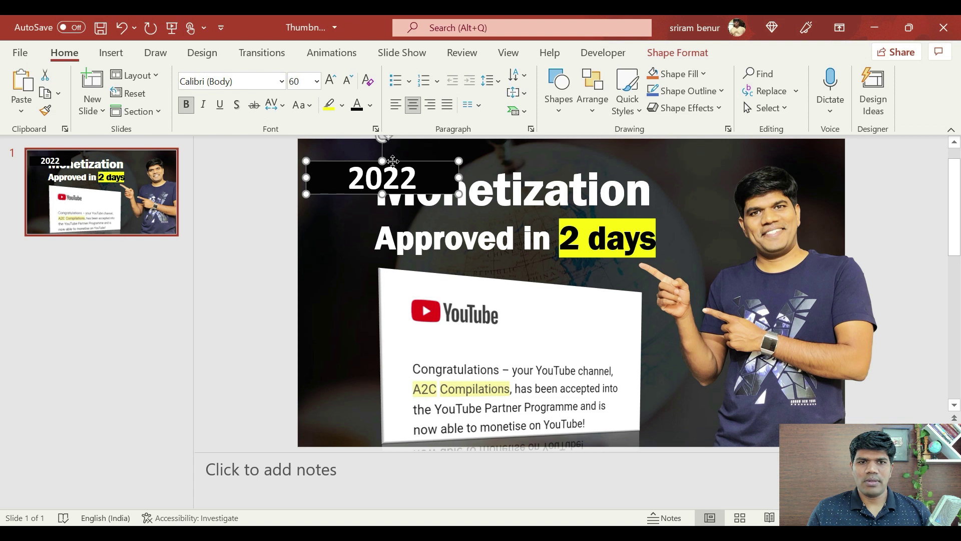
Colour the 2022 text yellow and rotate the banner to a diagonal angle.
double_click(355, 180)
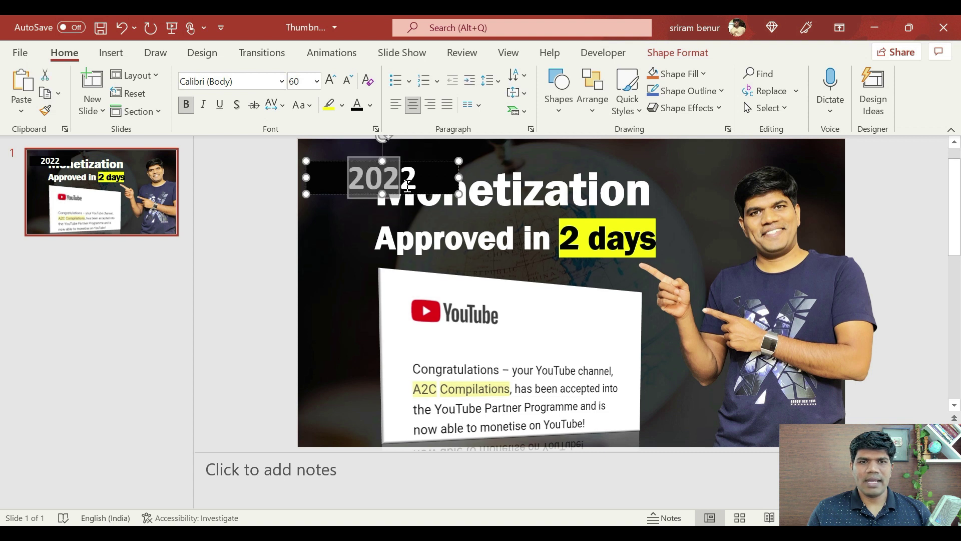
left_click(370, 105)
left_click(394, 245)
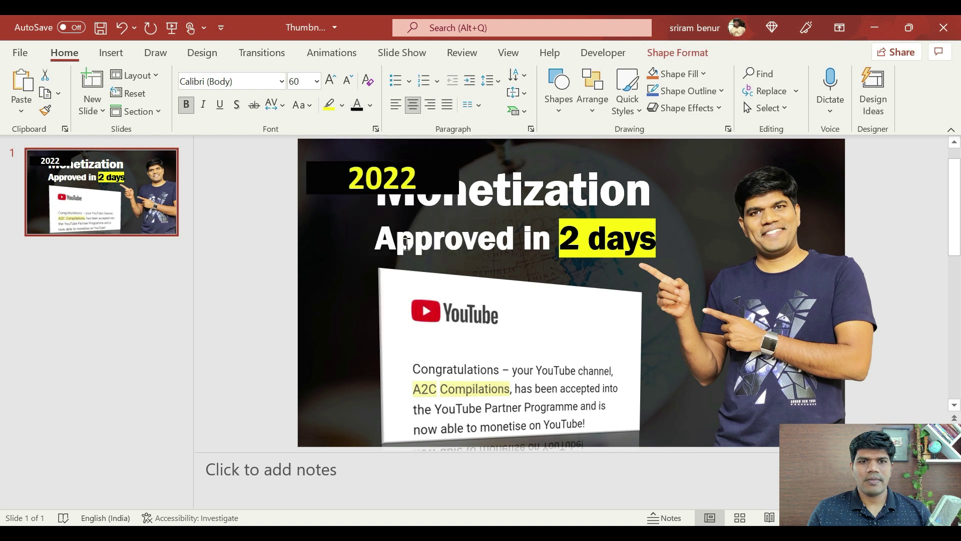
left_click(400, 177)
left_click_drag(383, 139, 336, 147)
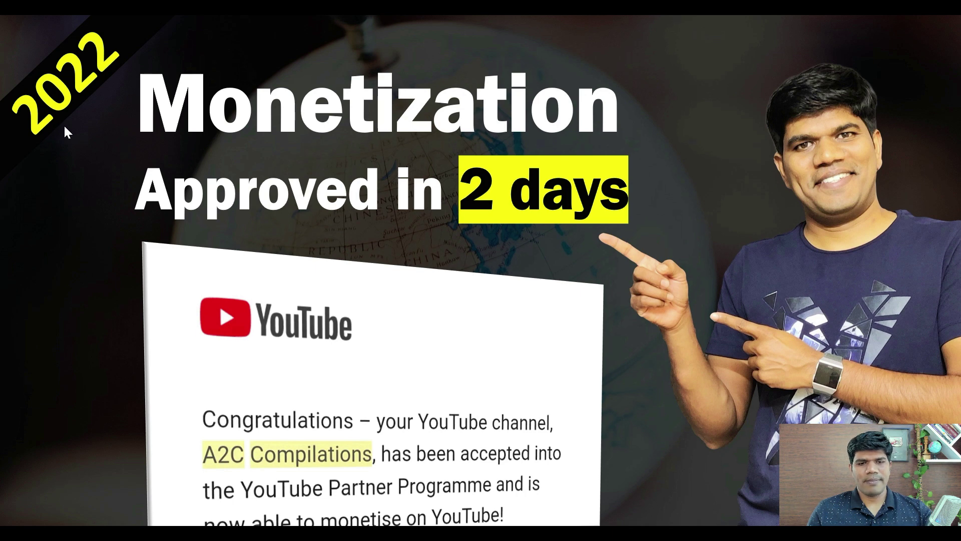
Exit the slide show preview and bring up the context menu for the 2022 banner.
key("Escape")
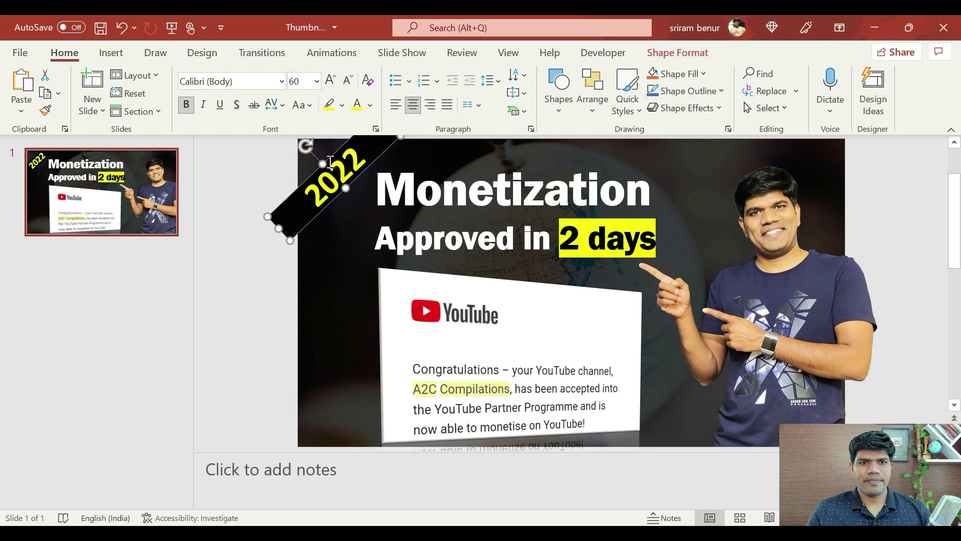
right_click(298, 204)
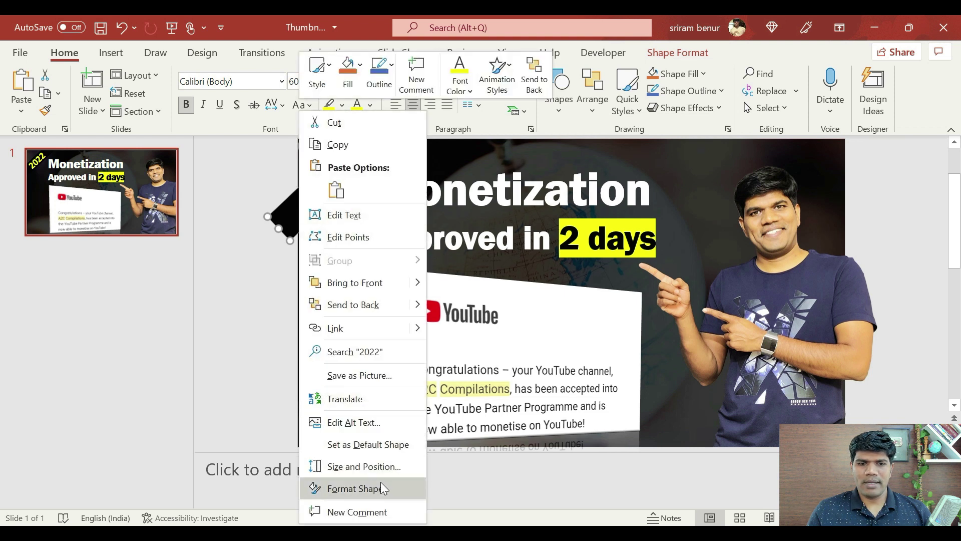
Fill the 2022 banner yellow via Format Shape and change its text colour to black.
left_click(379, 489)
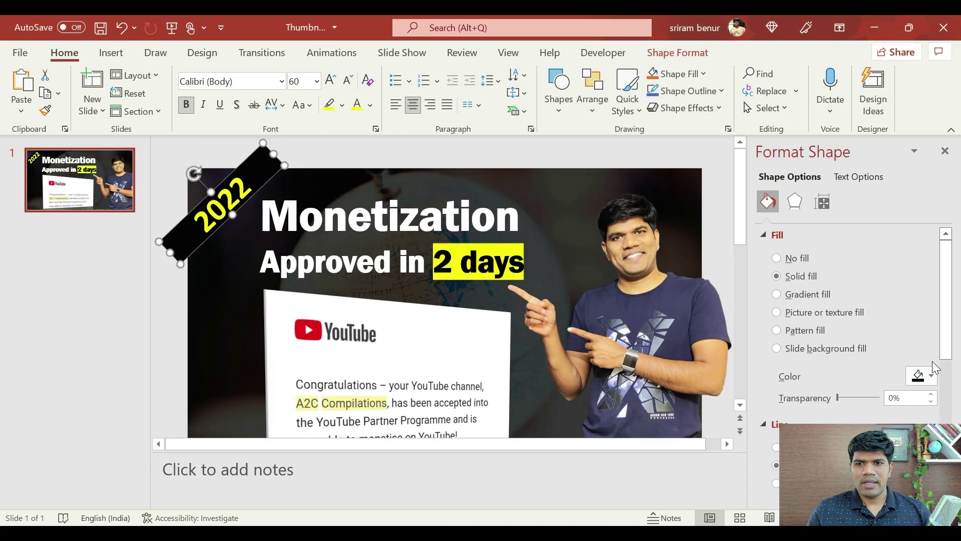
left_click(933, 377)
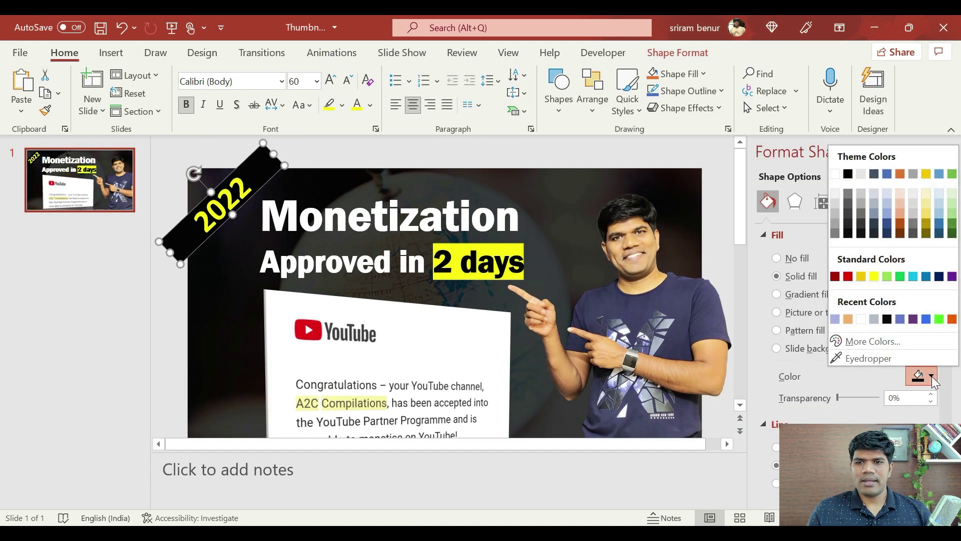
left_click(874, 277)
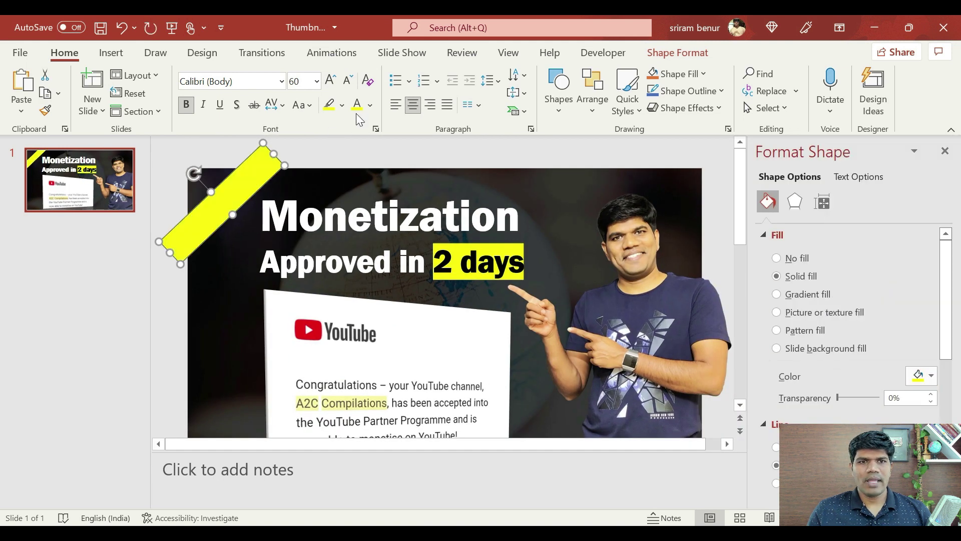
left_click(371, 105)
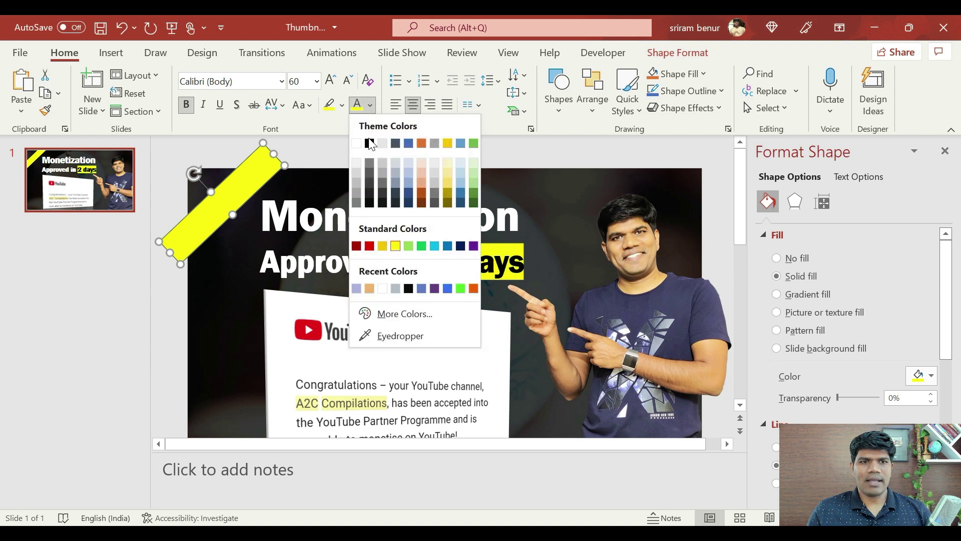
left_click(370, 143)
left_click(160, 291)
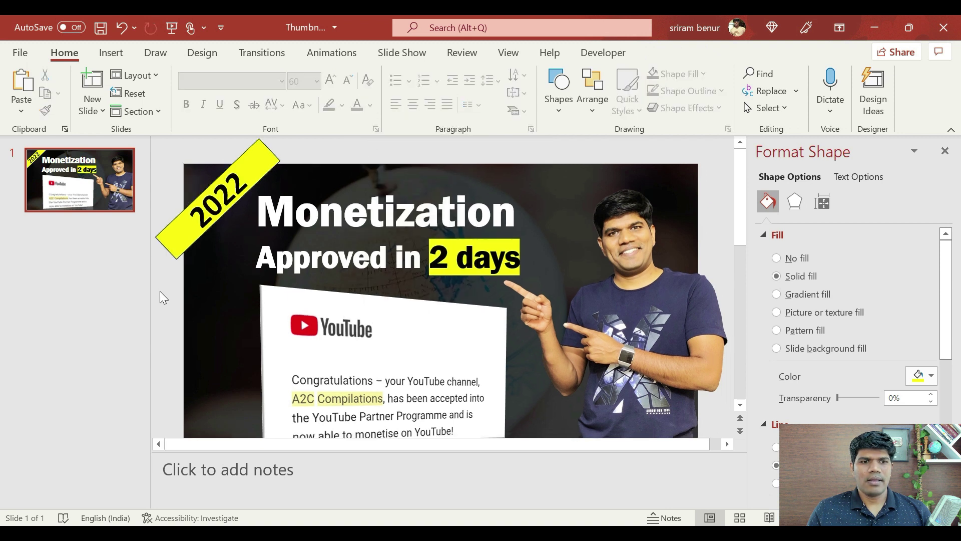